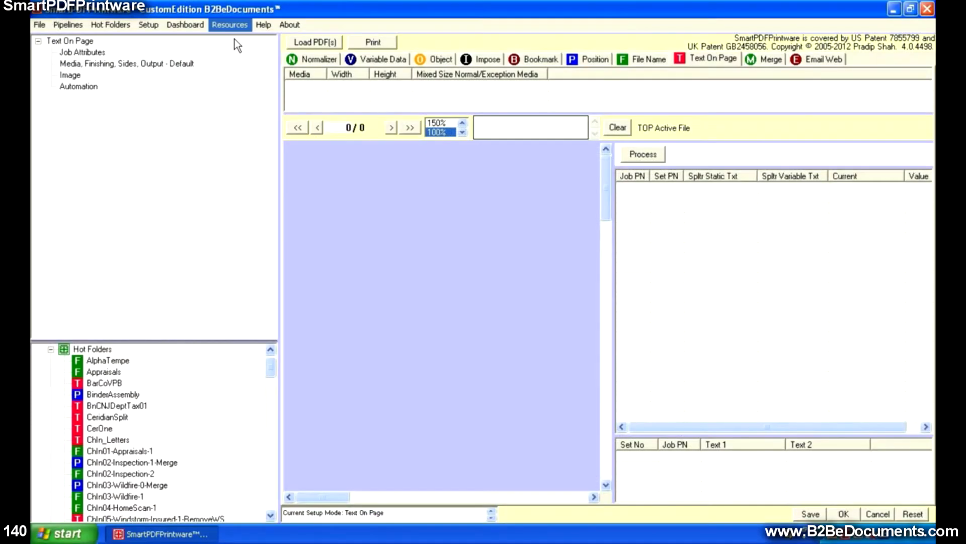
Open the network printer setup and load the CiR8105 printer's settings for editing.
left_click(231, 22)
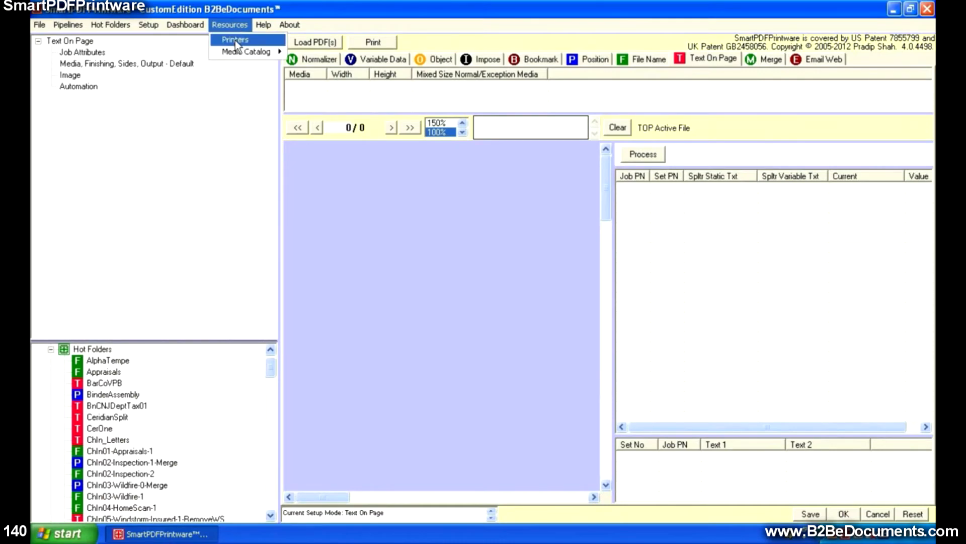
left_click(235, 41)
left_click_drag(270, 70, 366, 80)
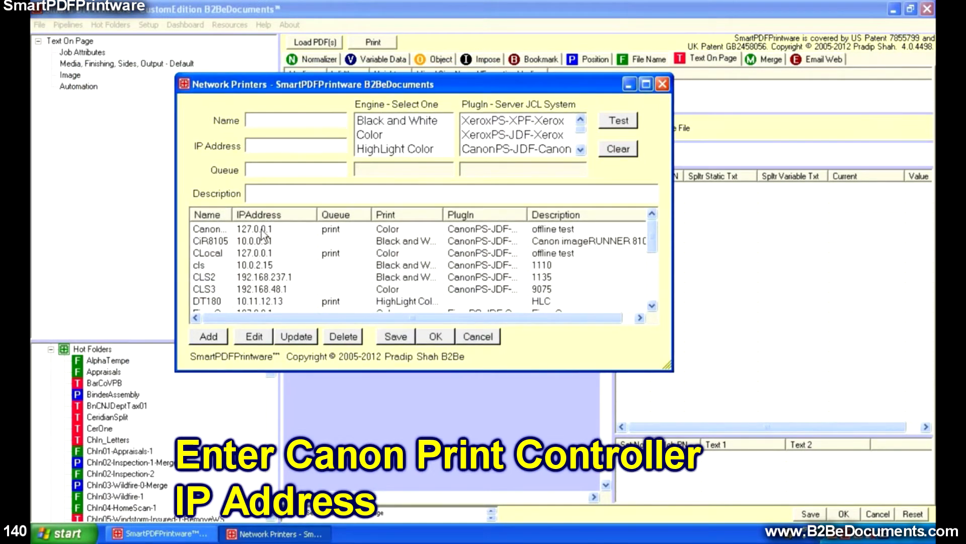
left_click(262, 244)
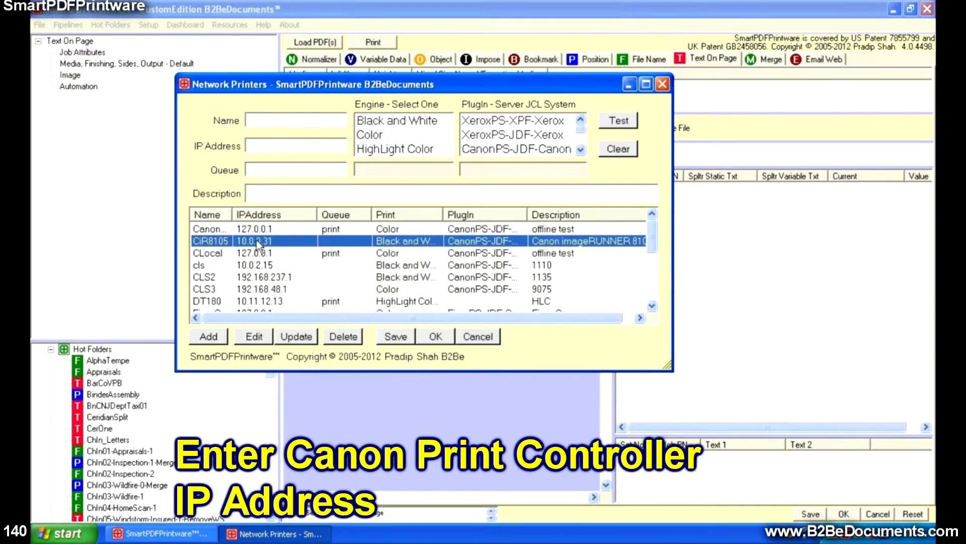
left_click(255, 336)
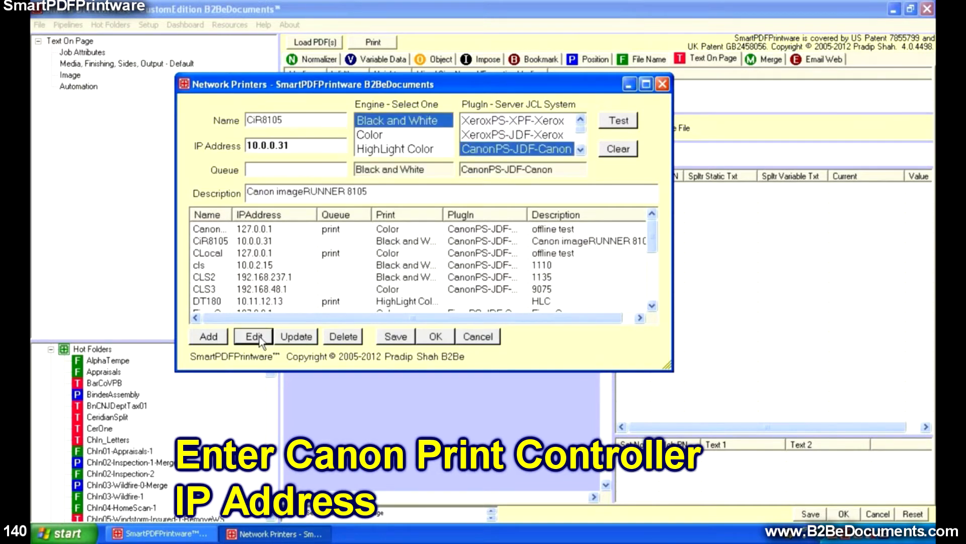
Examine the CiR8105 printer's full plug-in and description entries, and close the printer setup without saving.
left_click(298, 122)
left_click(375, 188)
left_click_drag(527, 214, 554, 214)
left_click(539, 240)
left_click_drag(520, 317, 617, 314)
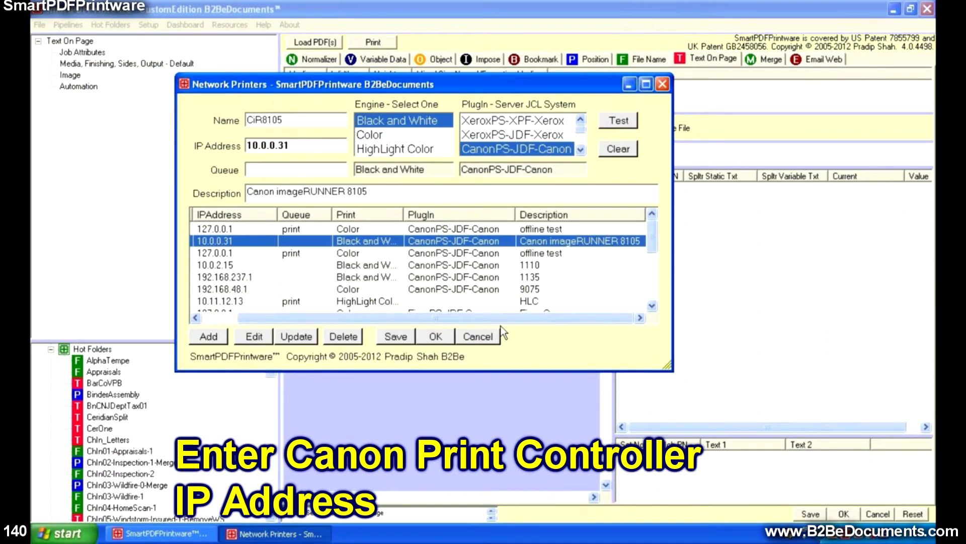
left_click(487, 341)
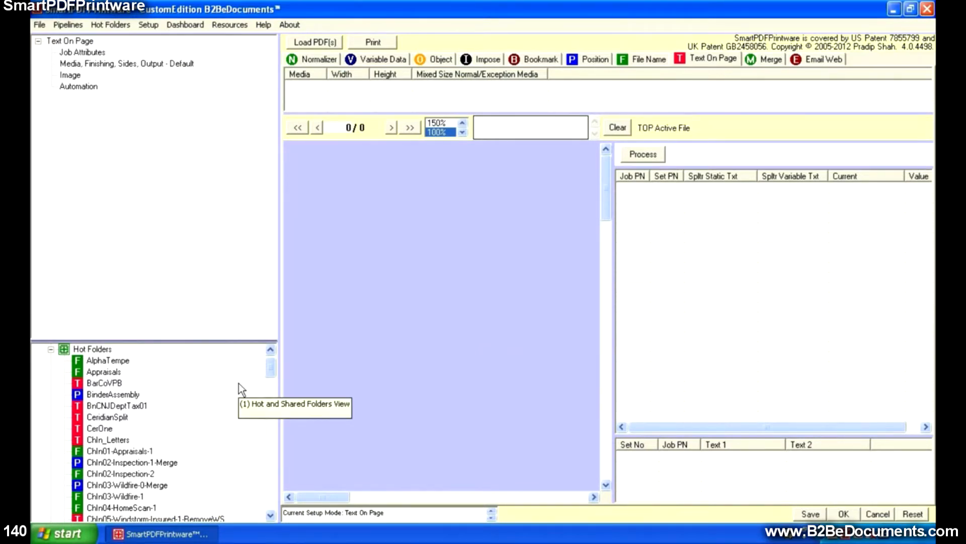
Start a fresh Text On Page setup for the TelecomBills hot folder, declining the previous setup, with MonthlyBills.pdf as the sample document.
left_click_drag(269, 368, 267, 480)
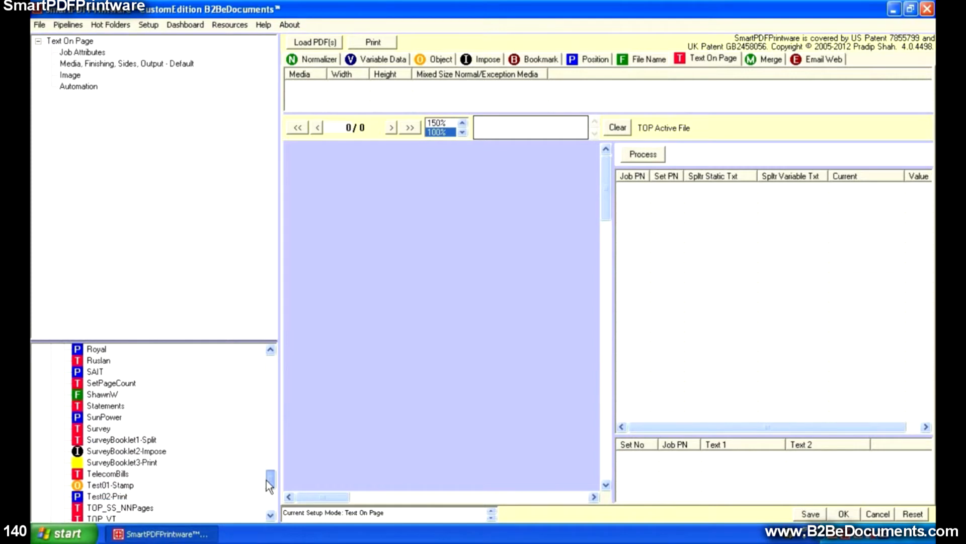
left_click(106, 474)
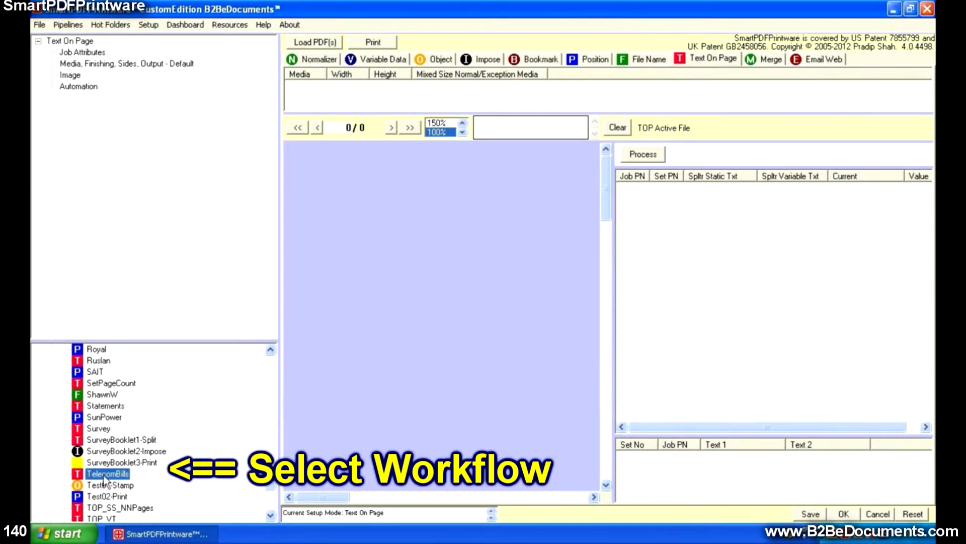
right_click(105, 480)
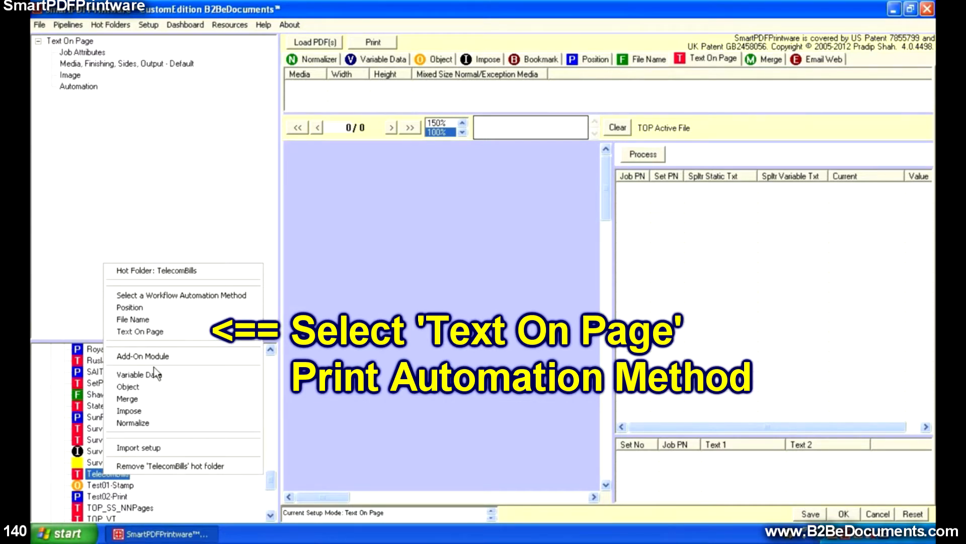
left_click(151, 331)
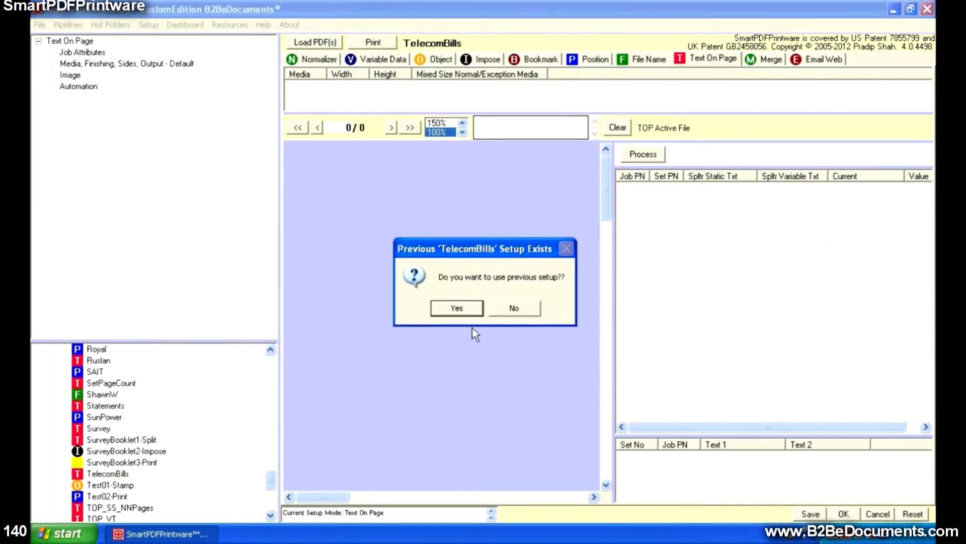
left_click(507, 309)
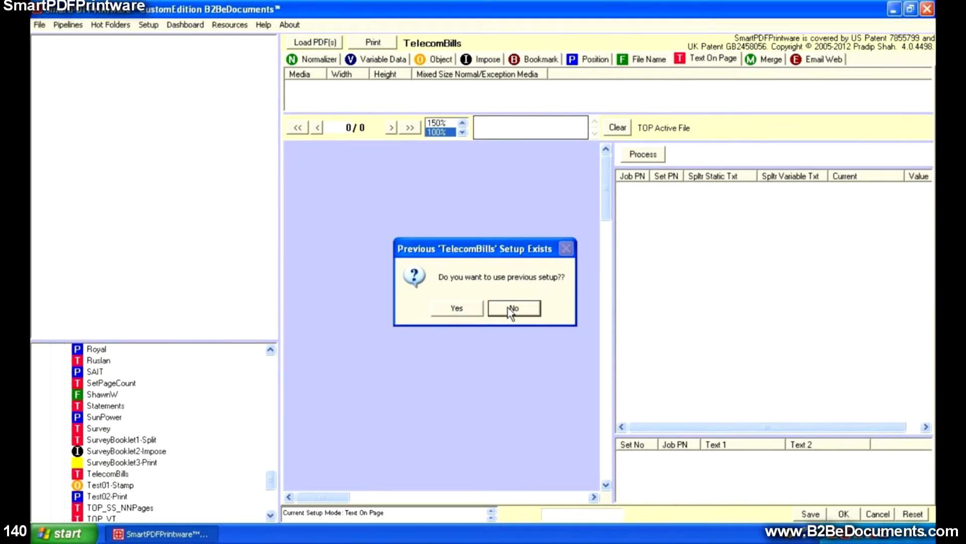
left_click(508, 308)
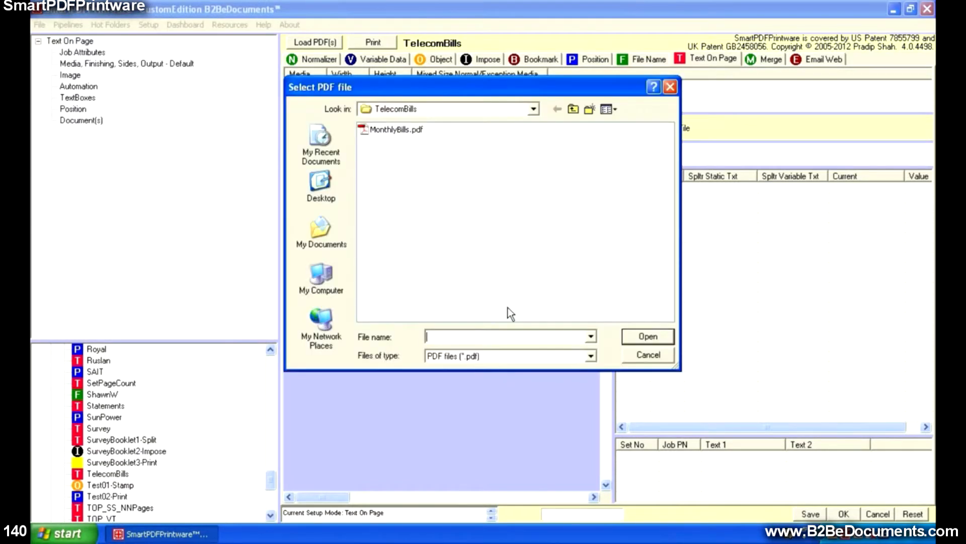
left_click(409, 130)
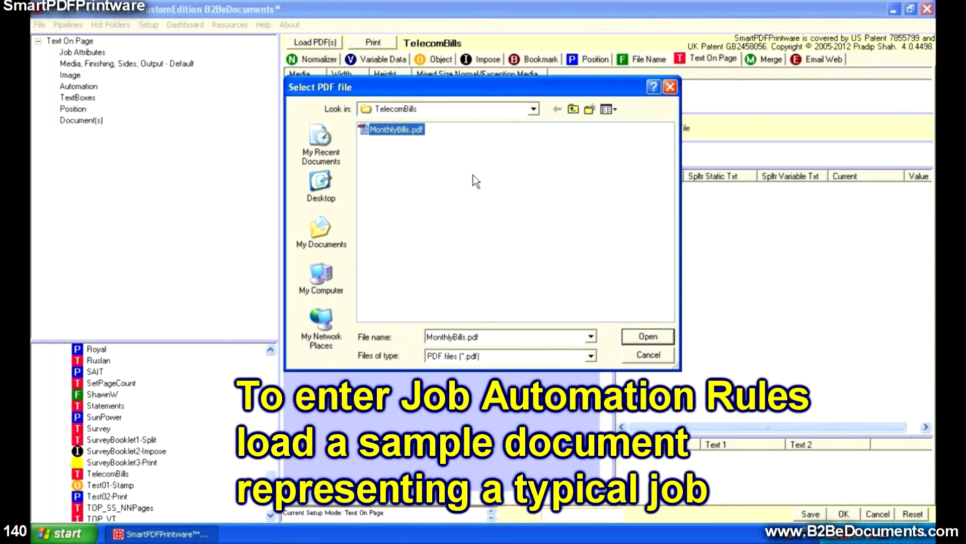
left_click(661, 339)
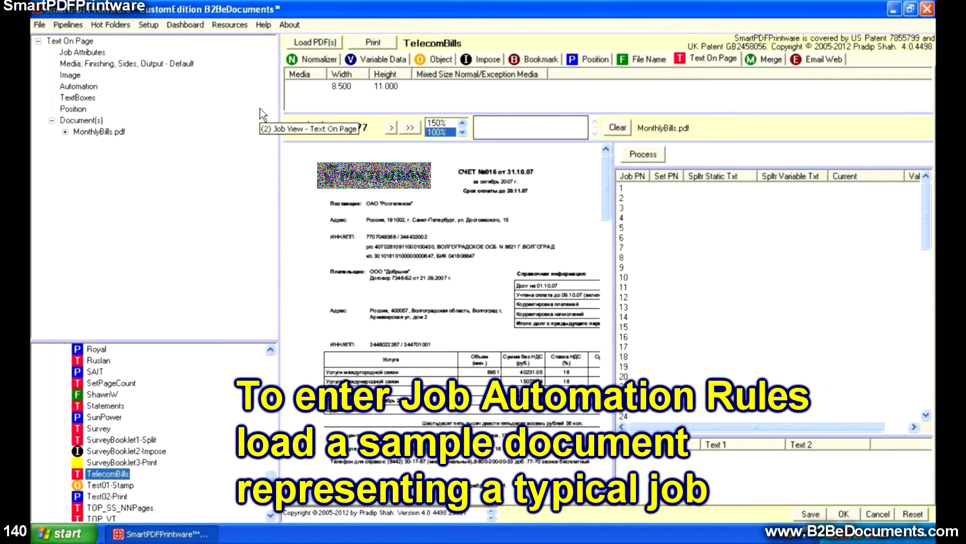
Open media catalogue selection and list the XML files in the Responses folder with details, sorted by modification date, newest first.
left_click(224, 28)
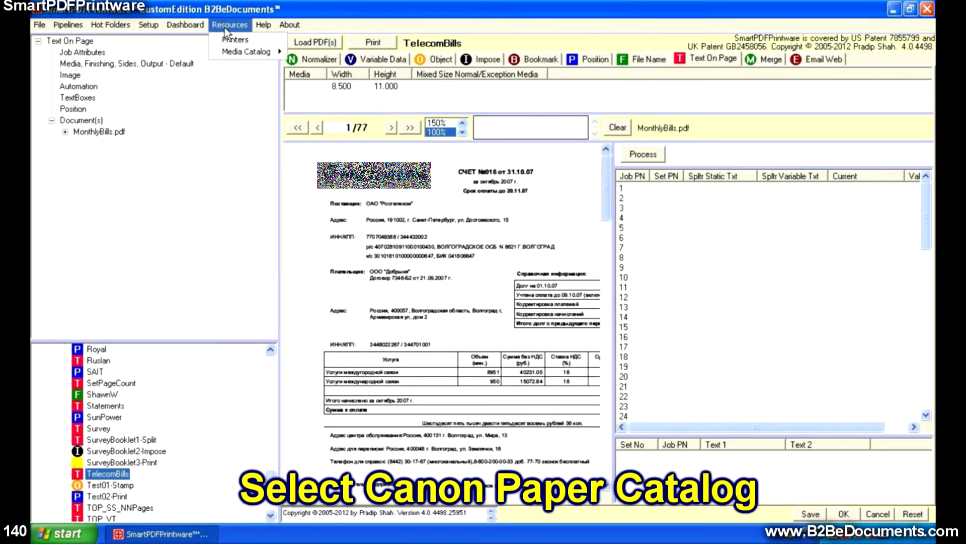
mouse_move(237, 52)
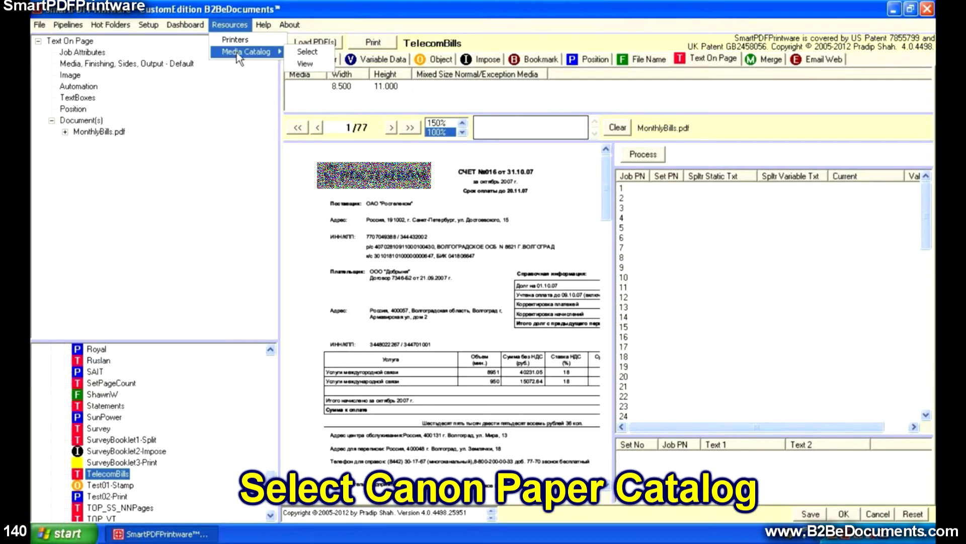
left_click(307, 53)
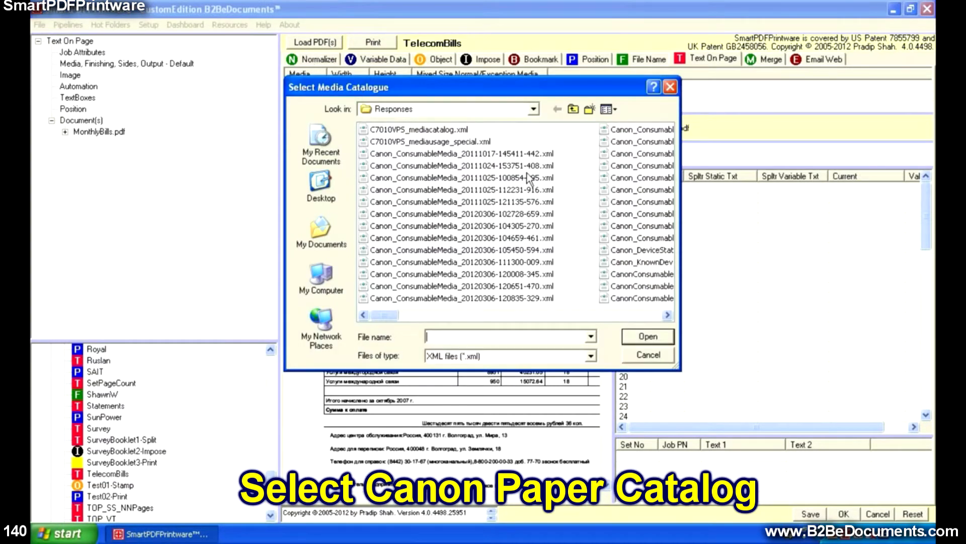
left_click(616, 109)
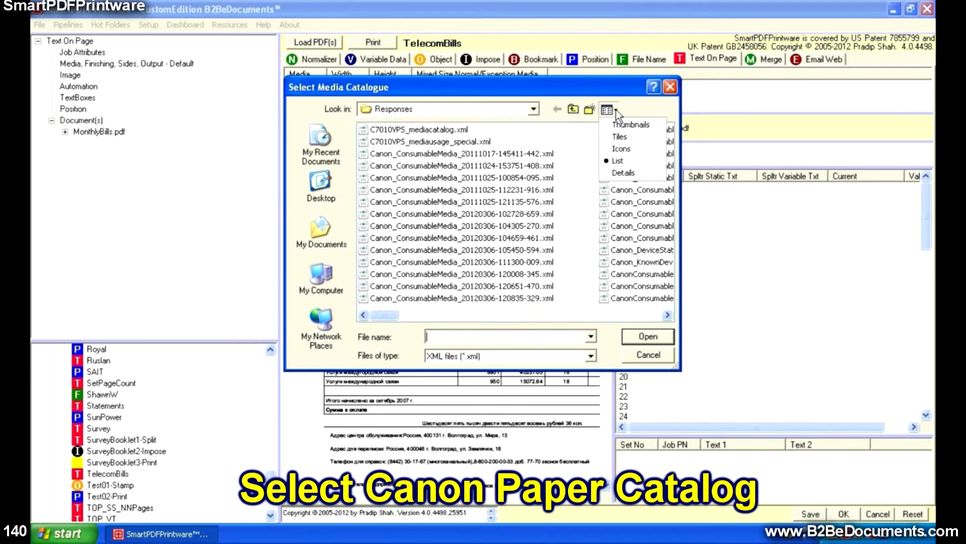
left_click(618, 172)
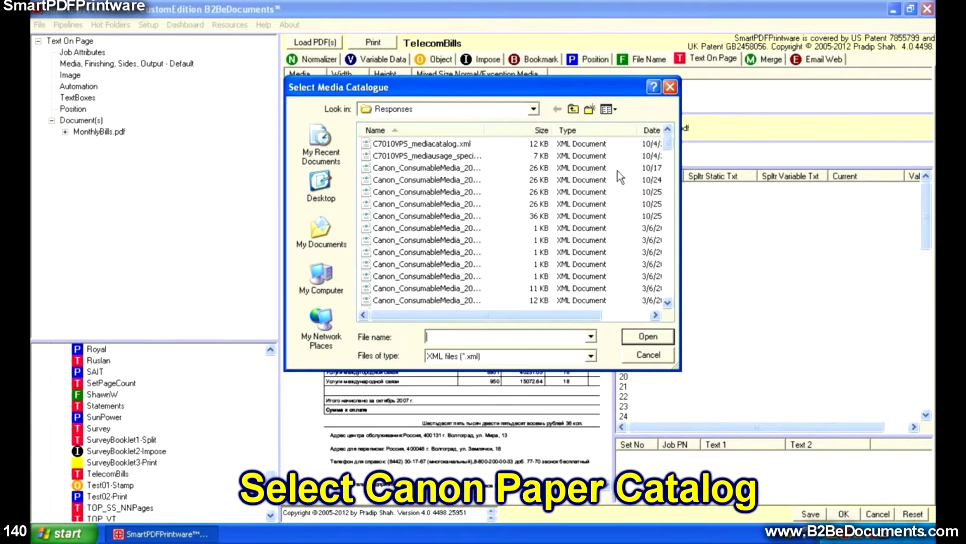
left_click_drag(485, 130, 576, 131)
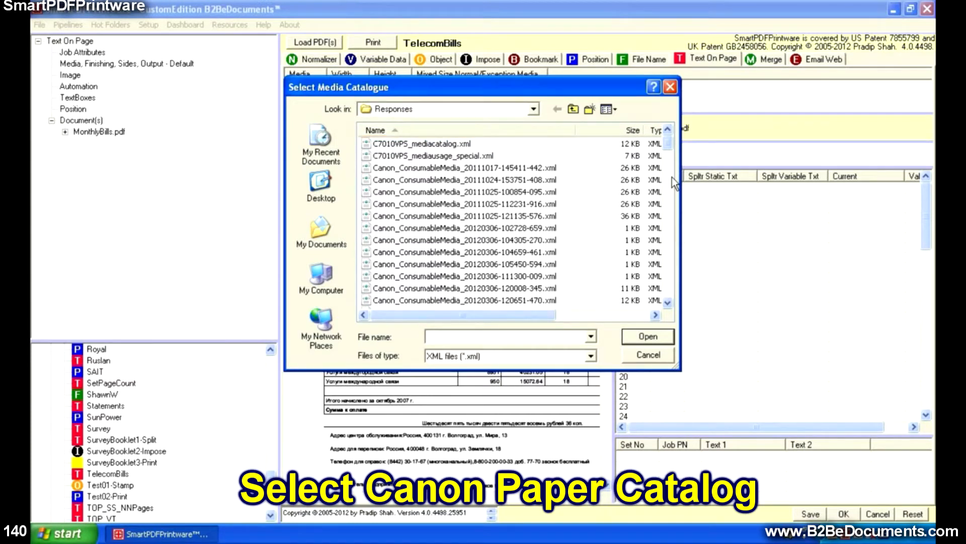
left_click_drag(537, 311, 612, 308)
left_click(630, 132)
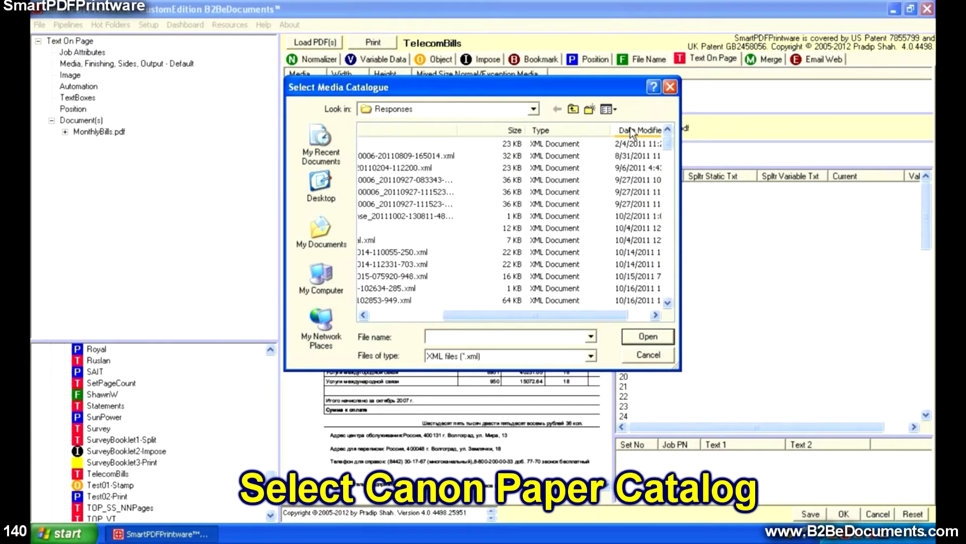
left_click(630, 132)
left_click_drag(534, 316, 461, 316)
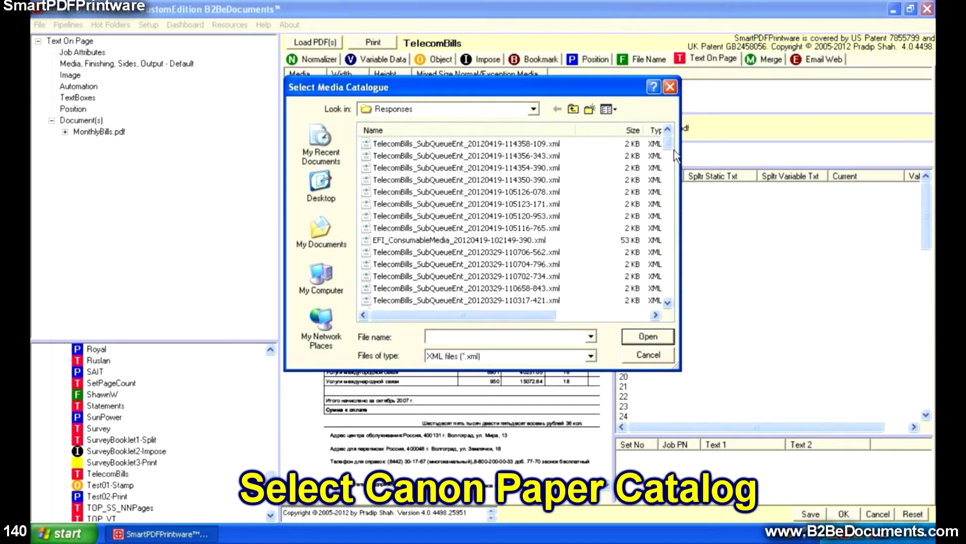
Load a Canon paper catalogue XML file from the Responses folder as the media catalogue.
scroll(672, 150, "down", 2)
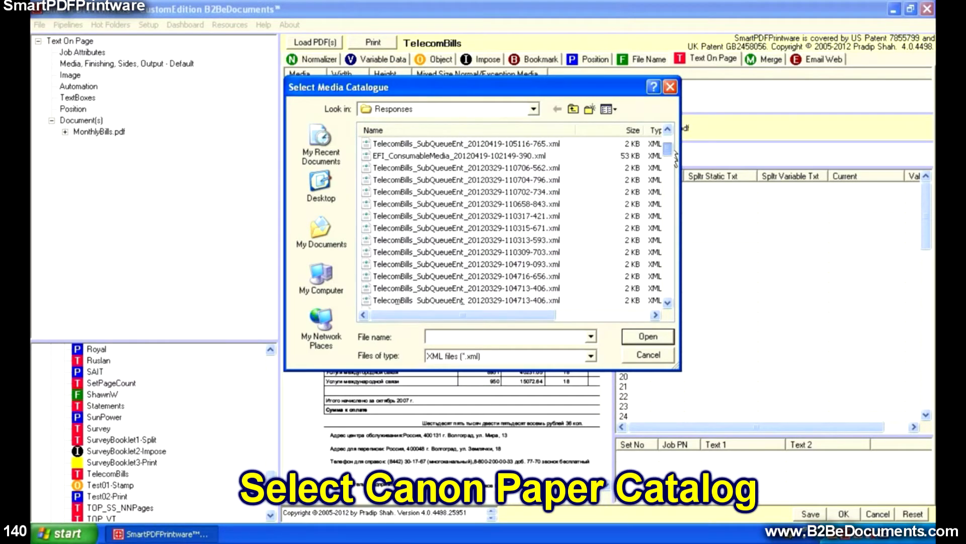
left_click(526, 251)
left_click(648, 335)
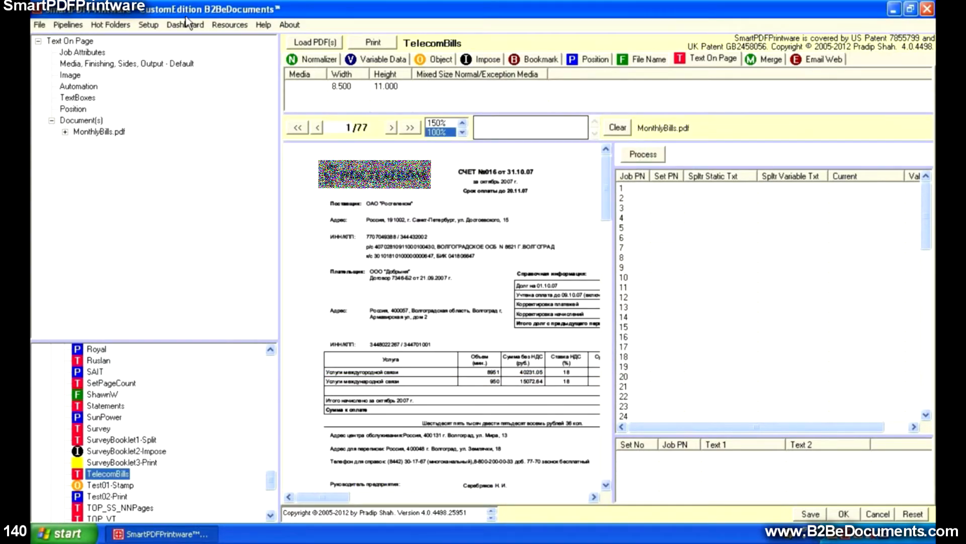
Examine the paper entries in the loaded media catalogue, including the attributes of the white and blue 612 792 stationery stocks.
left_click(216, 24)
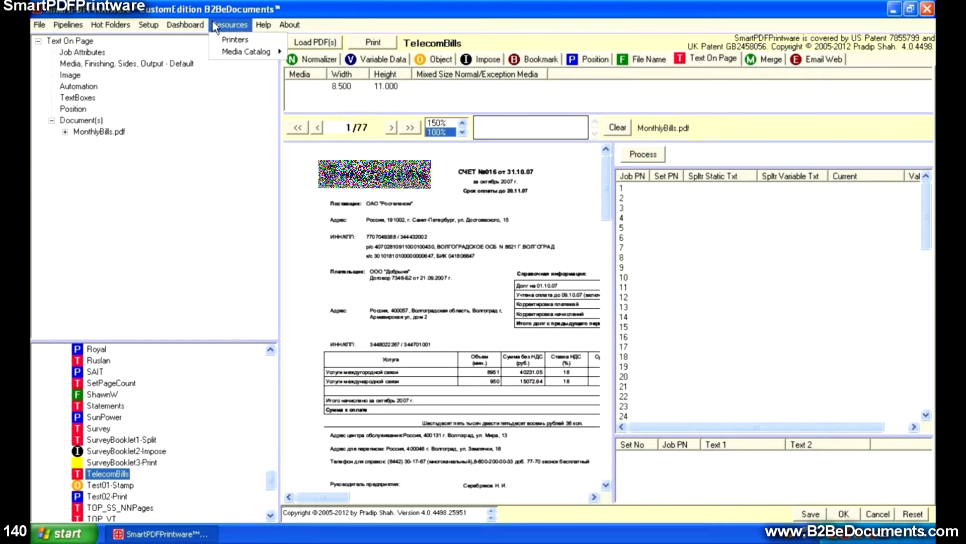
mouse_move(244, 51)
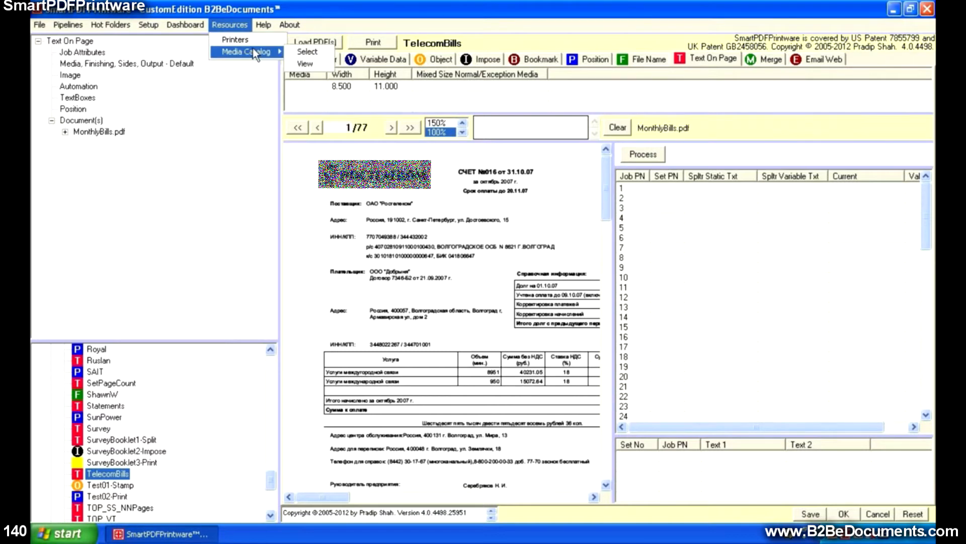
left_click(299, 65)
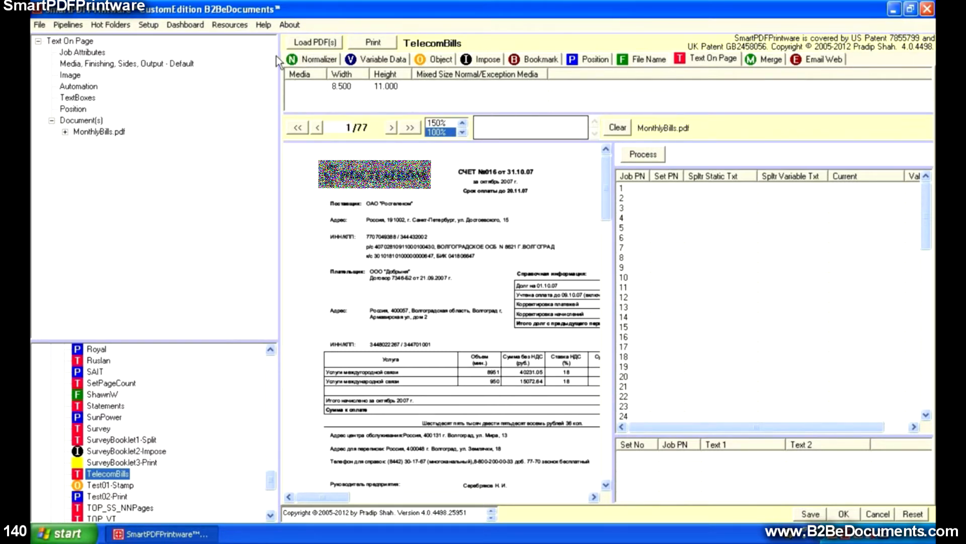
left_click(247, 25)
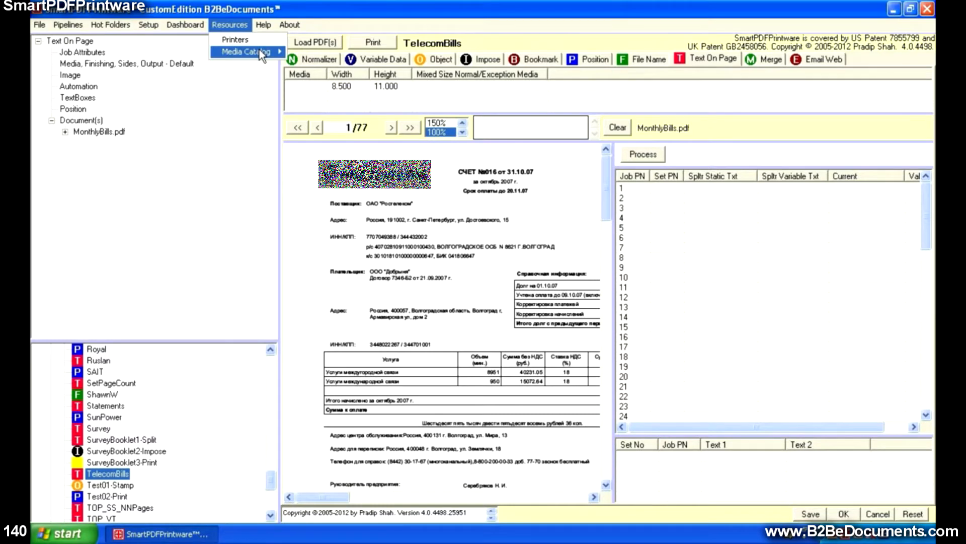
mouse_move(267, 51)
mouse_move(307, 65)
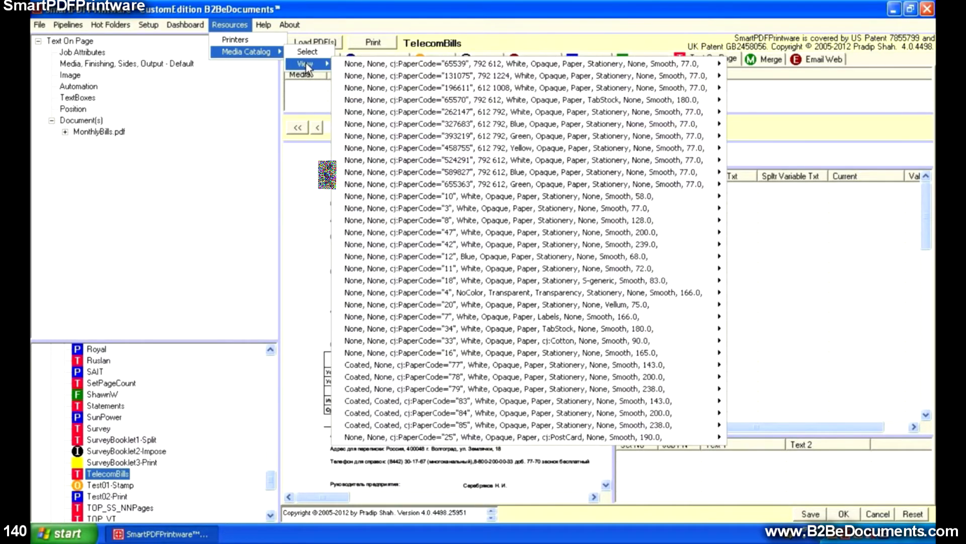
mouse_move(523, 140)
mouse_move(647, 112)
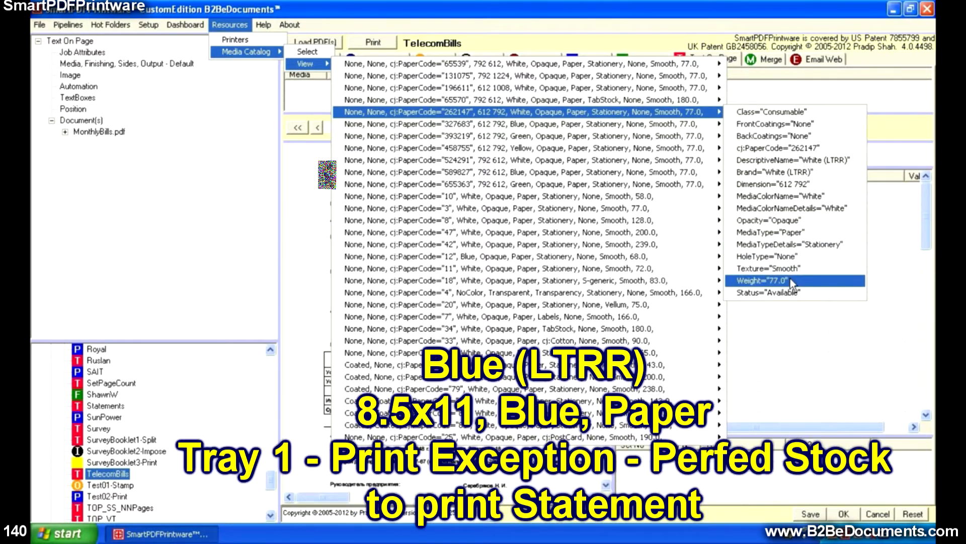
mouse_move(705, 127)
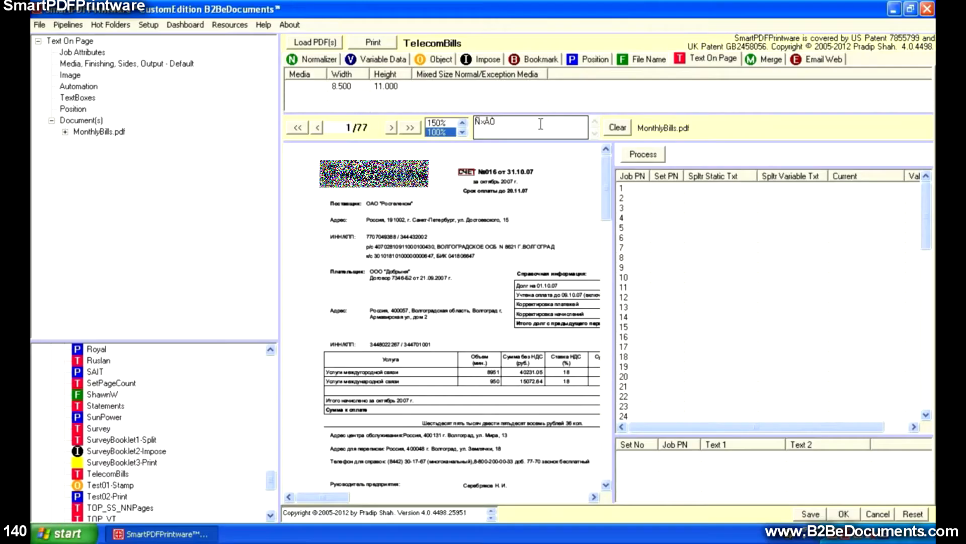
Review the options for splitting the large document into single sets by the selected heading text.
right_click(541, 124)
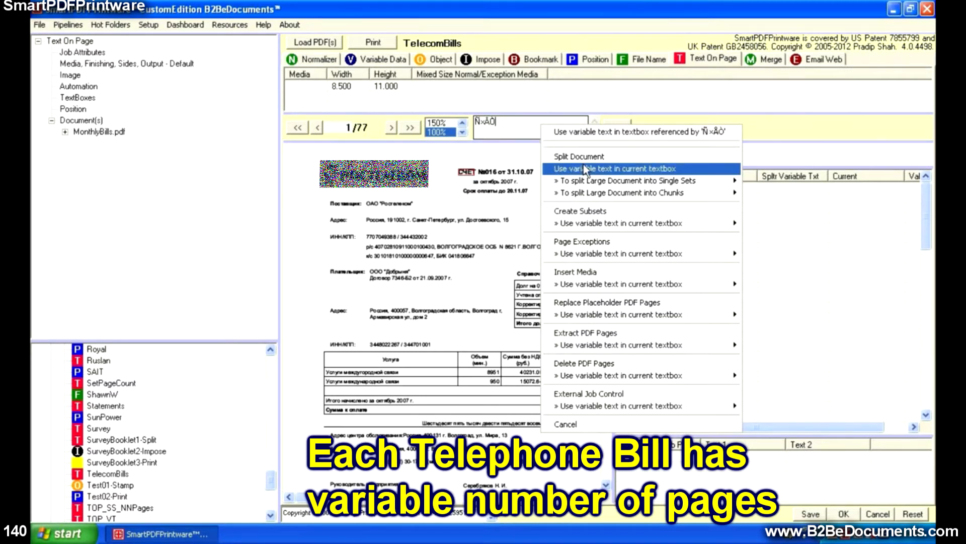
mouse_move(651, 185)
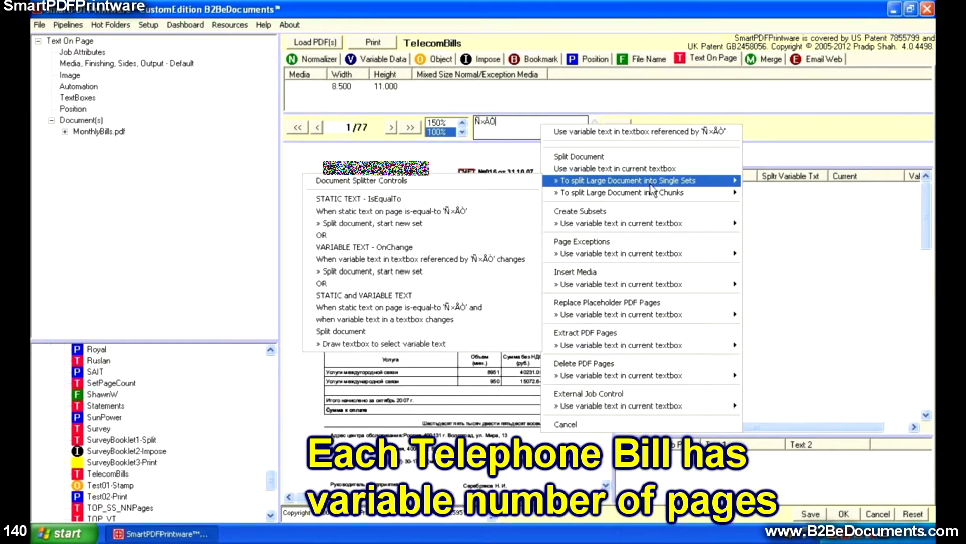
left_click(679, 180)
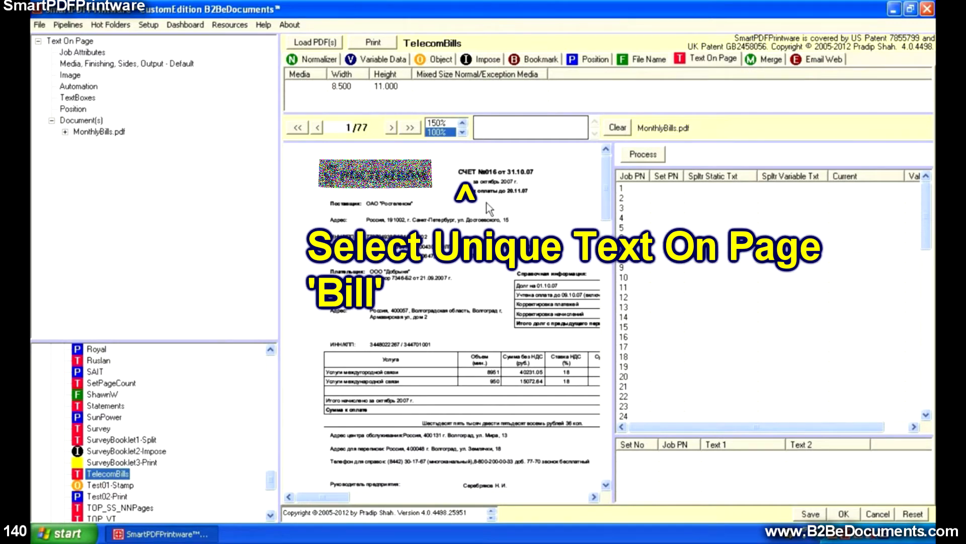
Select the heading text "СЧЕТ" on page 1 and use it as static text to split the document into new sets.
left_click_drag(459, 169, 474, 177)
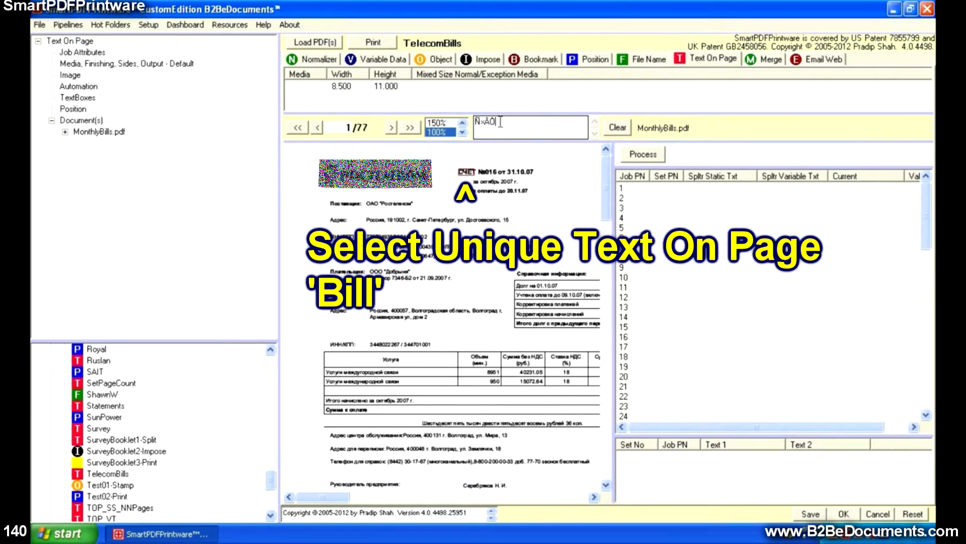
right_click(542, 126)
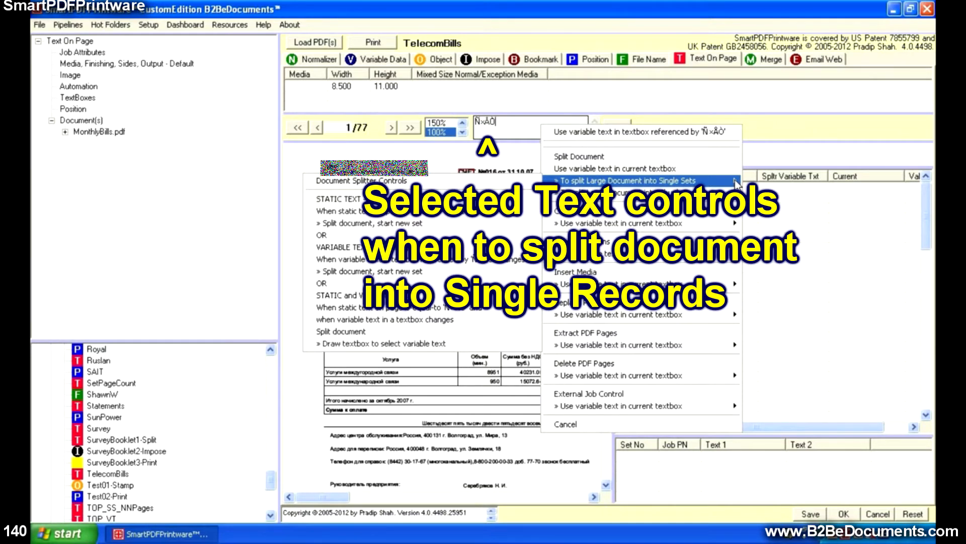
left_click(451, 222)
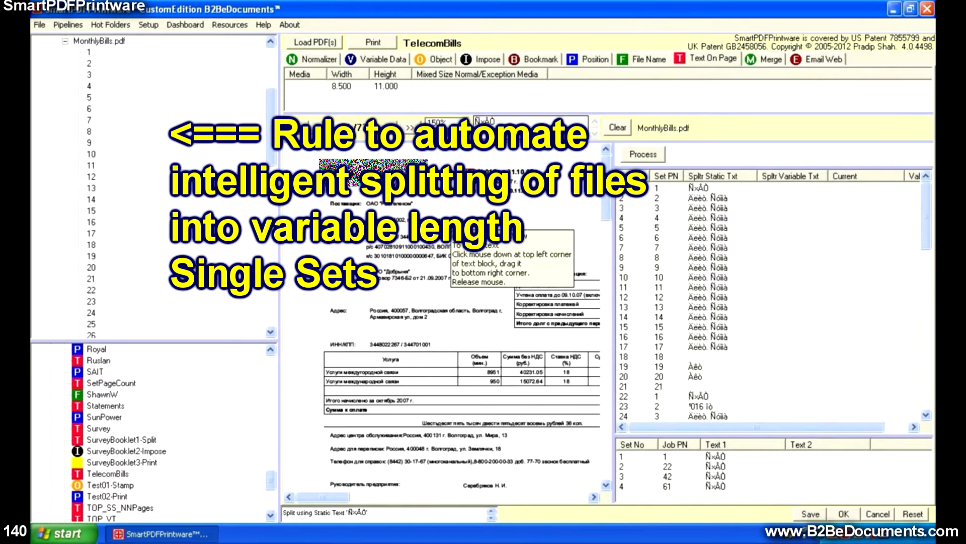
left_click_drag(272, 149, 270, 88)
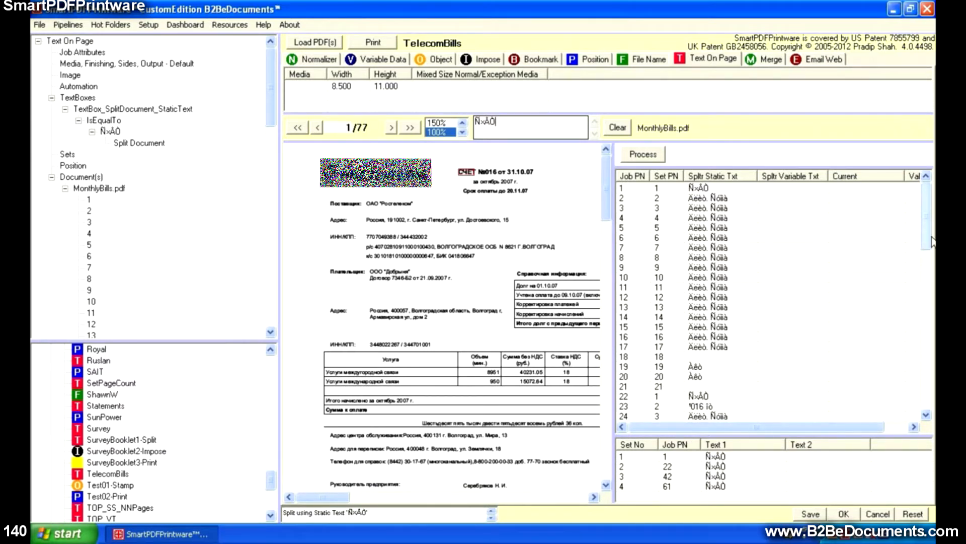
left_click_drag(928, 233, 928, 291)
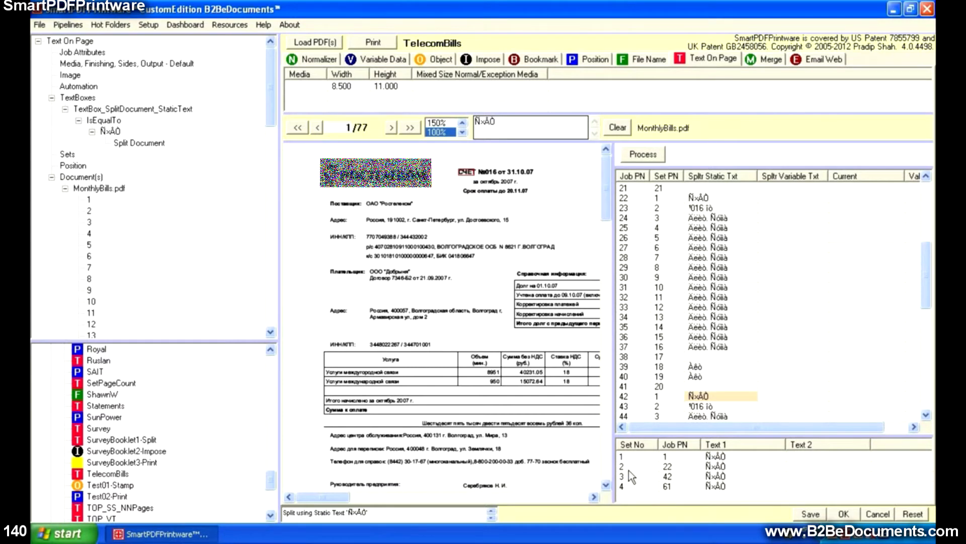
Clear the selected text, reselect the "СЧЕТ" heading on page 1 and use its variable values for page exceptions.
left_click(609, 129)
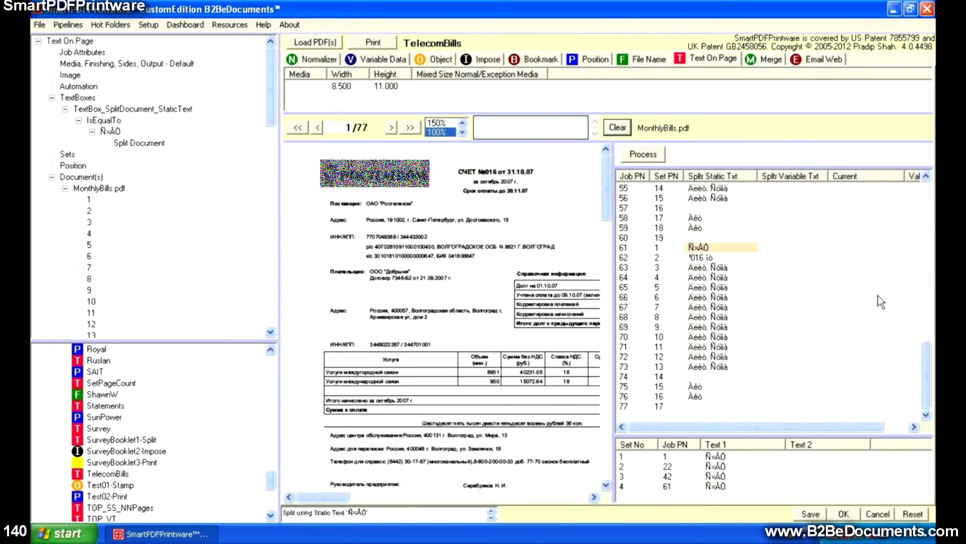
left_click_drag(929, 376, 926, 200)
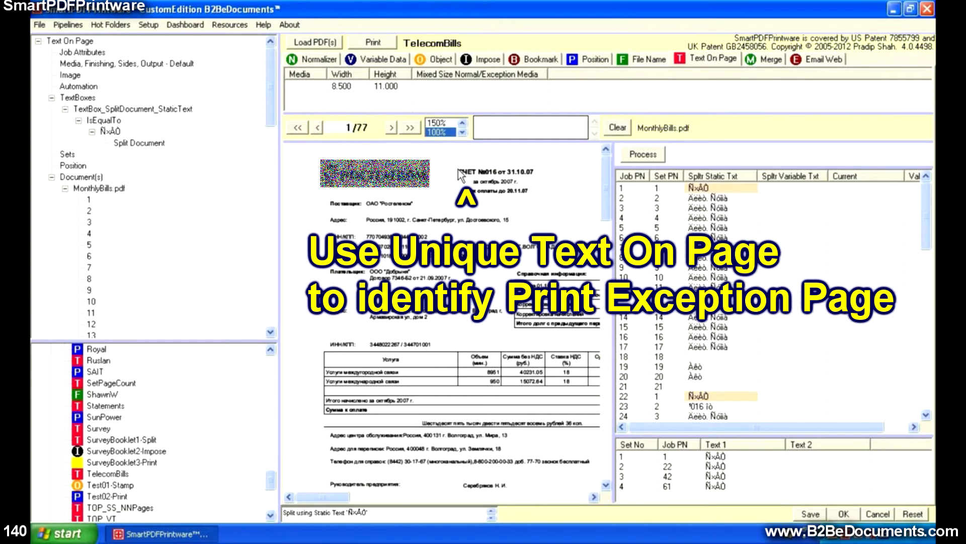
left_click_drag(472, 174, 476, 175)
left_click(502, 124)
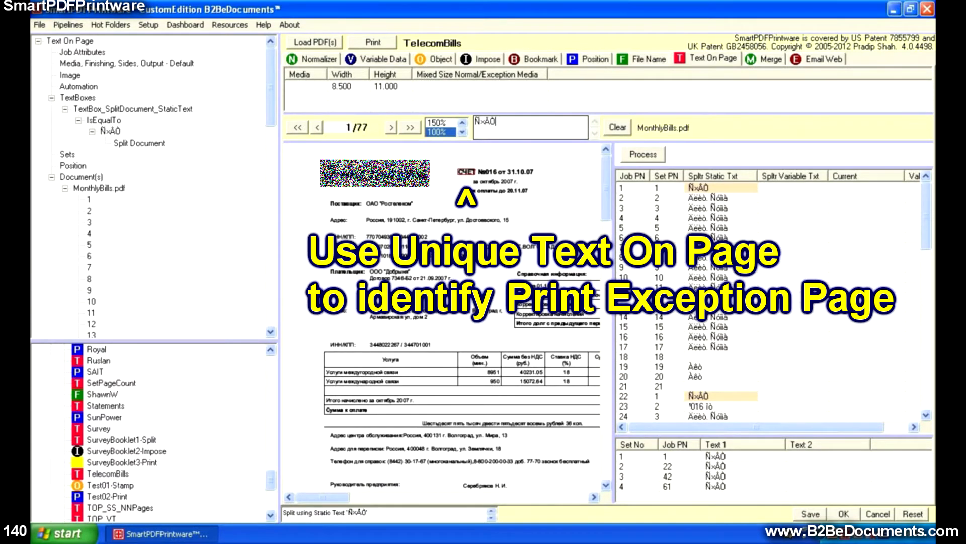
right_click(502, 122)
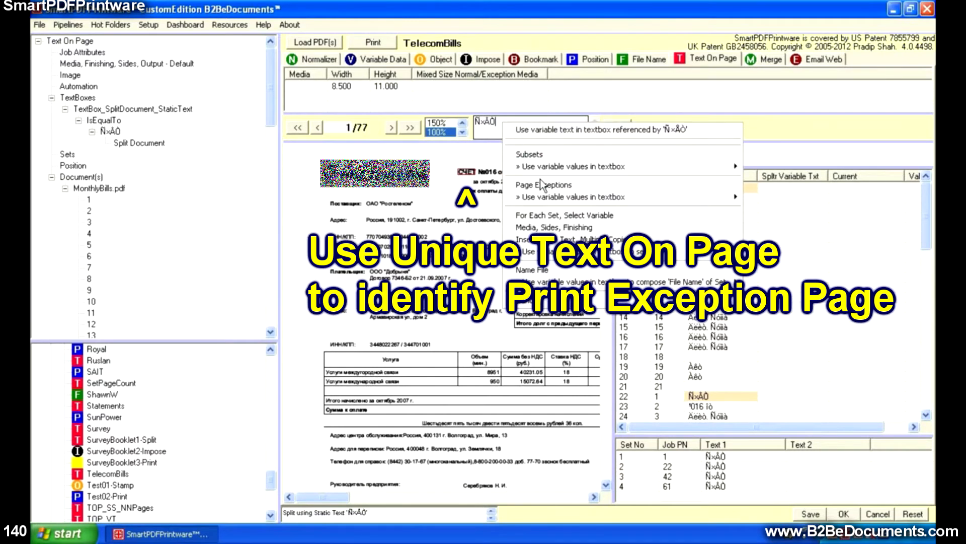
mouse_move(640, 192)
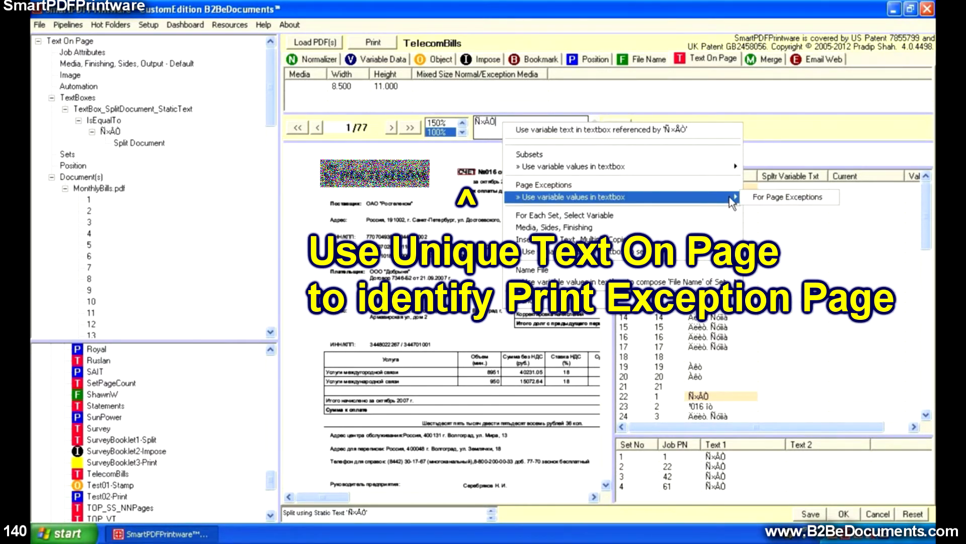
left_click(757, 195)
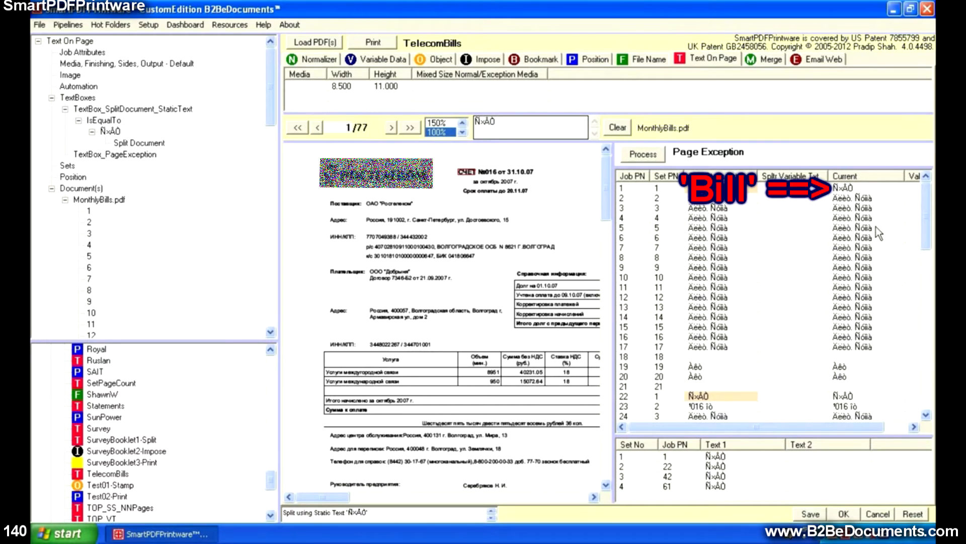
Examine the page exception text for rows 19 and 20 and view the matching certificate pages 19 and 20 of MonthlyBills.pdf.
left_click(837, 365)
left_click(838, 375)
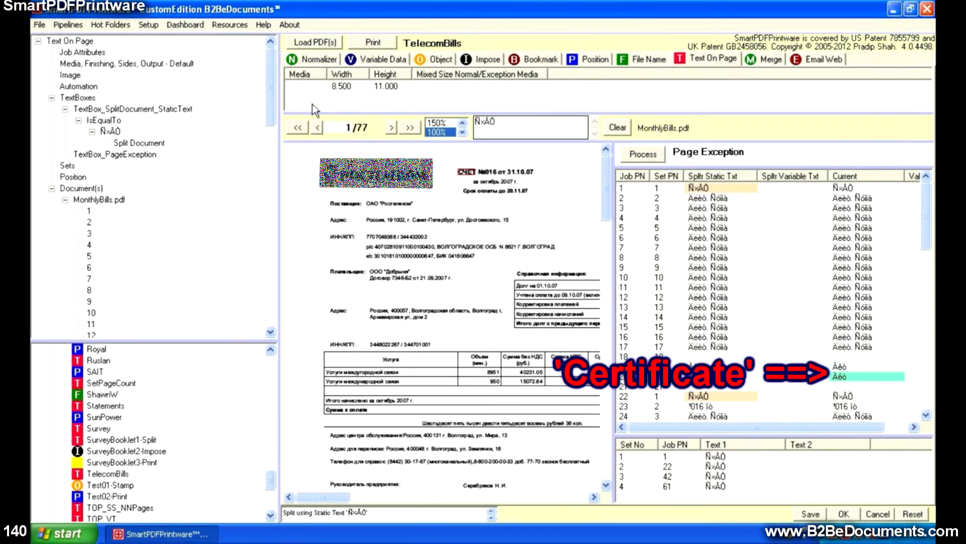
double_click(345, 126)
type("19")
key("Return")
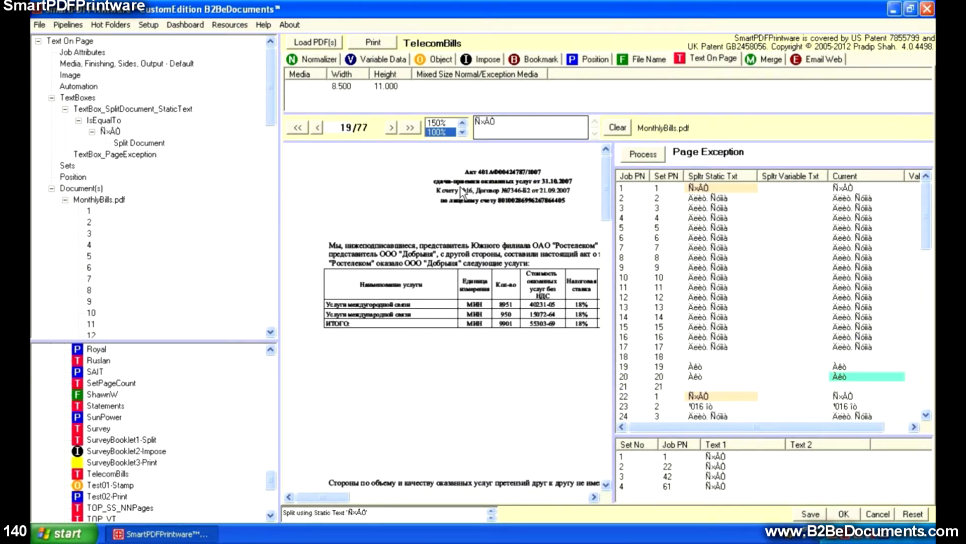
left_click(391, 128)
left_click_drag(927, 217, 929, 293)
Assign the JDF media Blue (LTRR), 612 792, as the page exception media when the variable text equals "СЧЕТ".
right_click(874, 188)
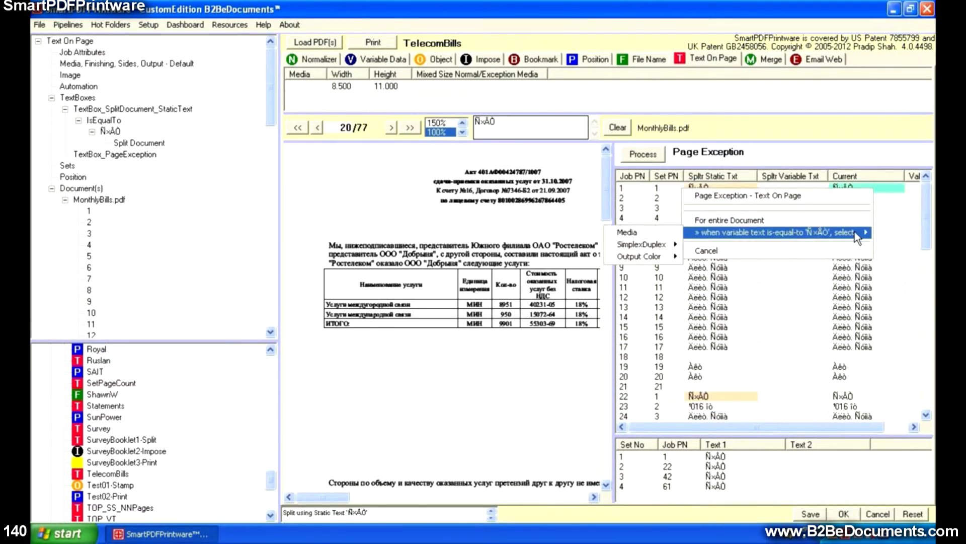
mouse_move(722, 233)
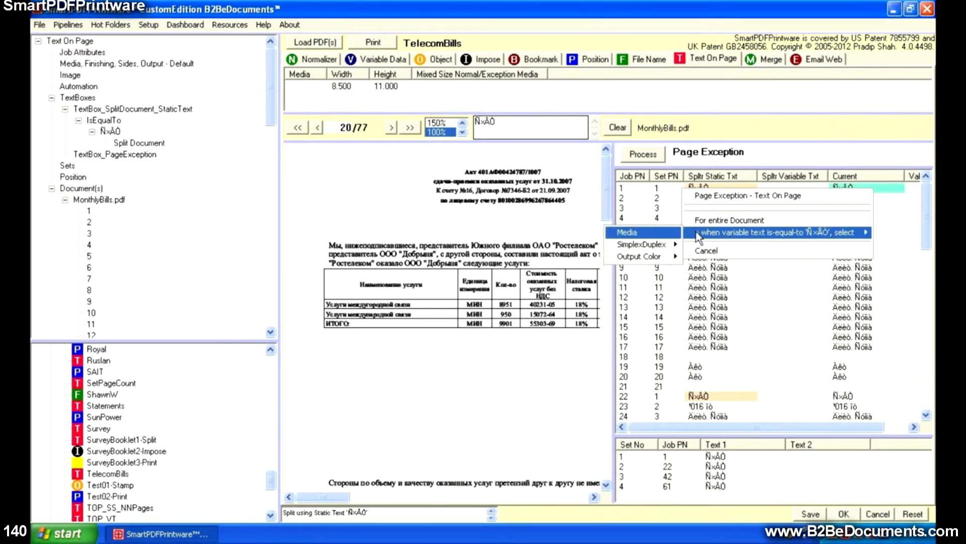
left_click(665, 235)
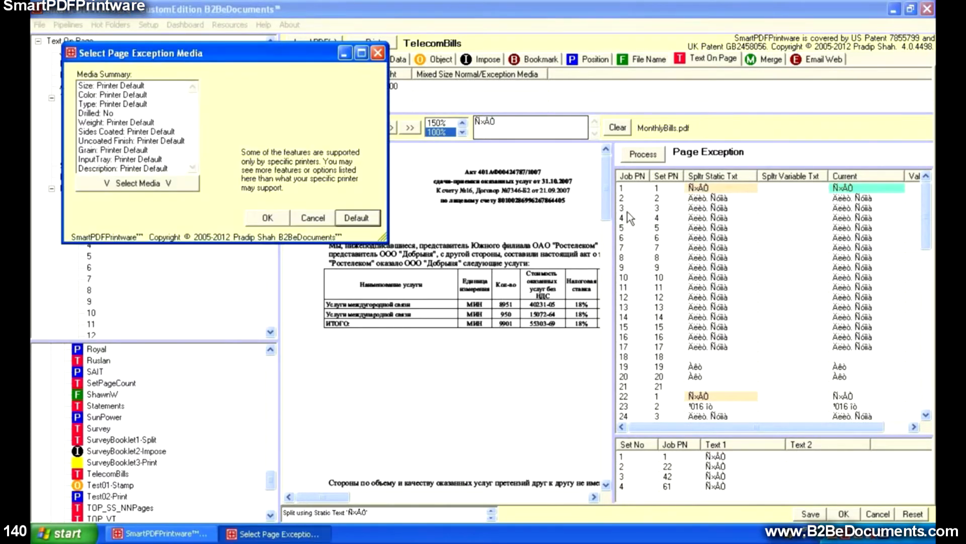
left_click_drag(285, 56, 490, 107)
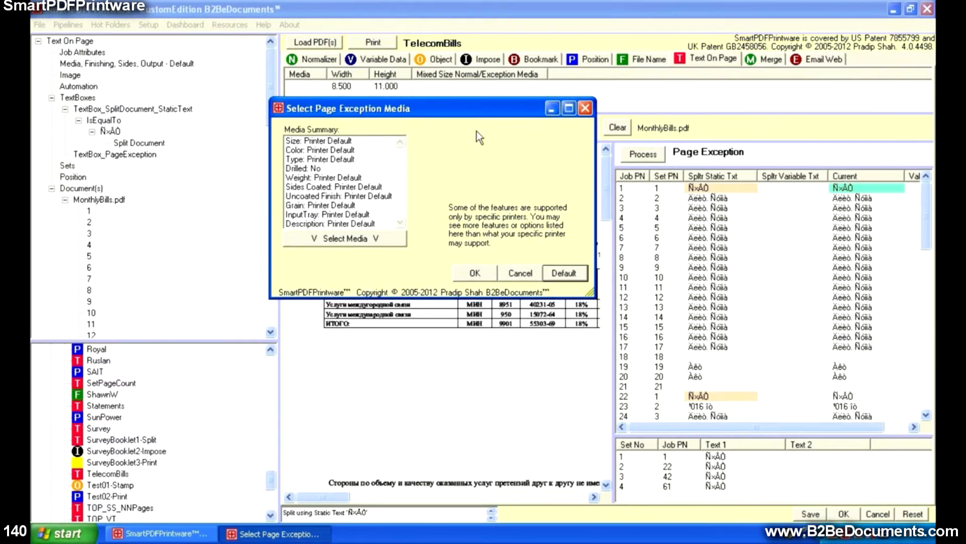
left_click(377, 238)
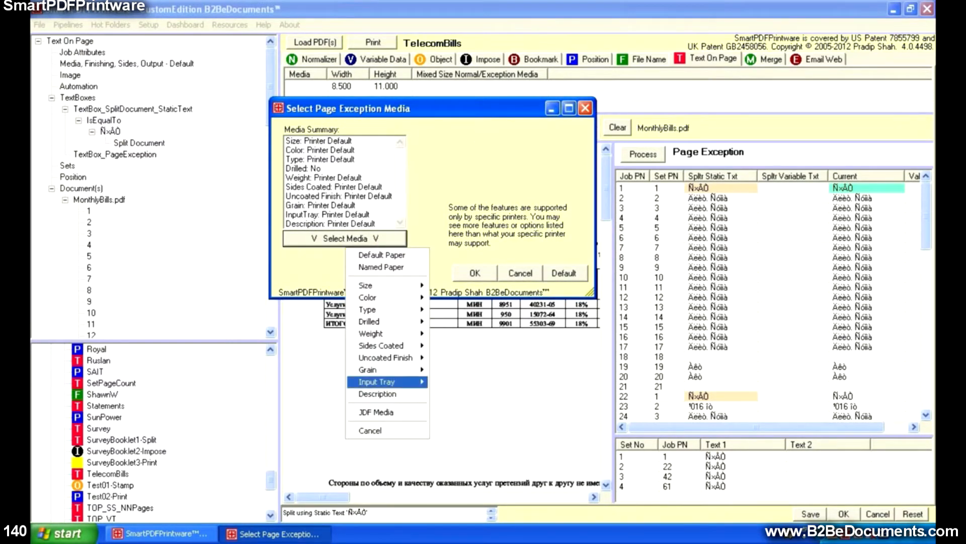
mouse_move(391, 413)
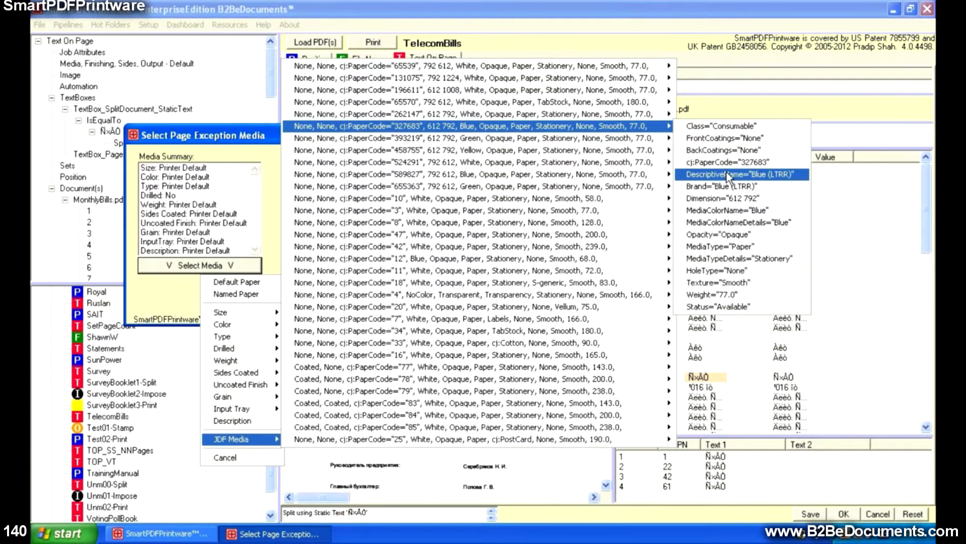
left_click(726, 174)
left_click(324, 305)
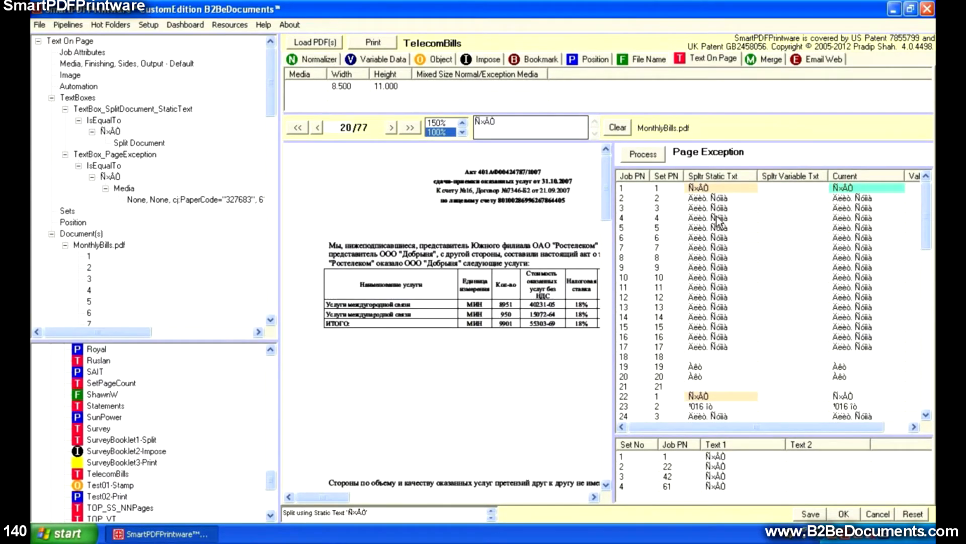
Set pages whose variable text equals "СЧЕТ" to print One Sided, and widen the rule tree and the page table.
right_click(860, 191)
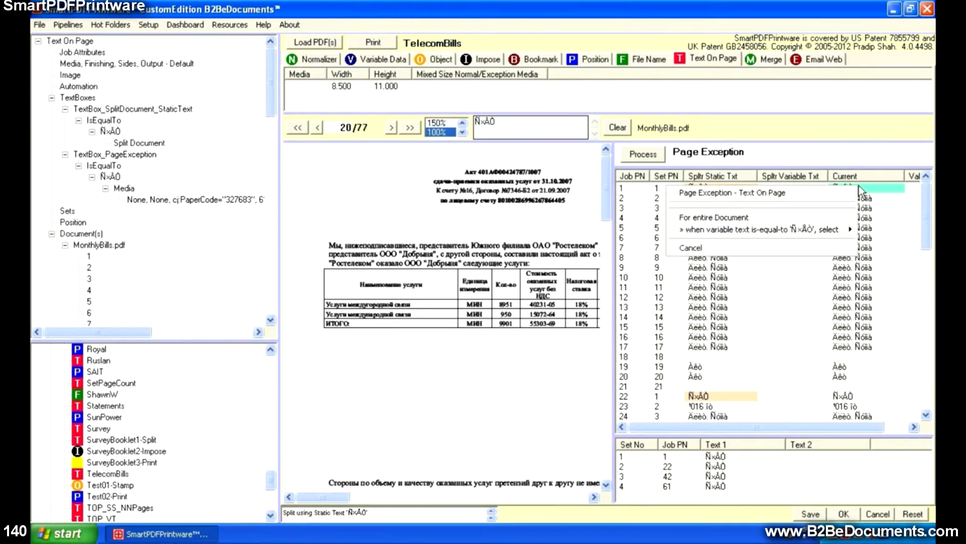
mouse_move(850, 230)
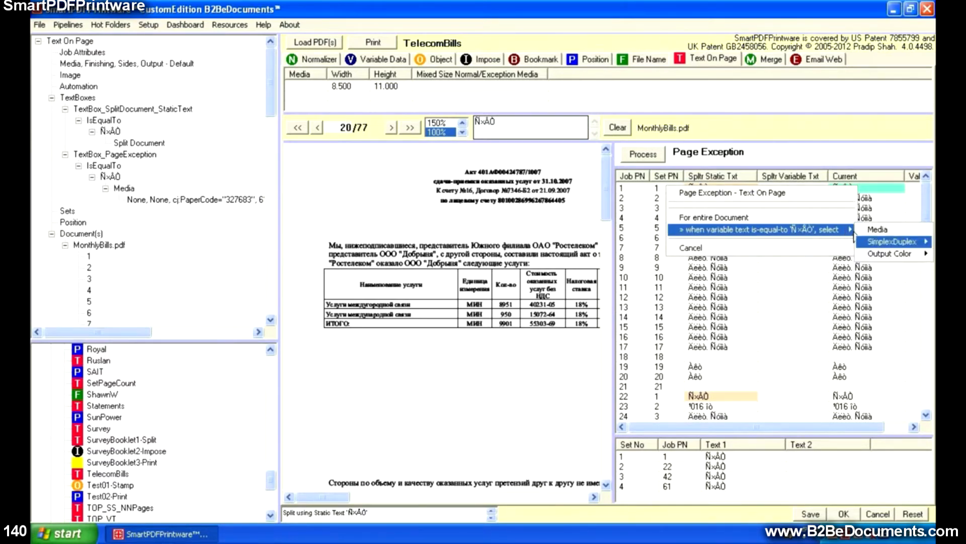
left_click(847, 244)
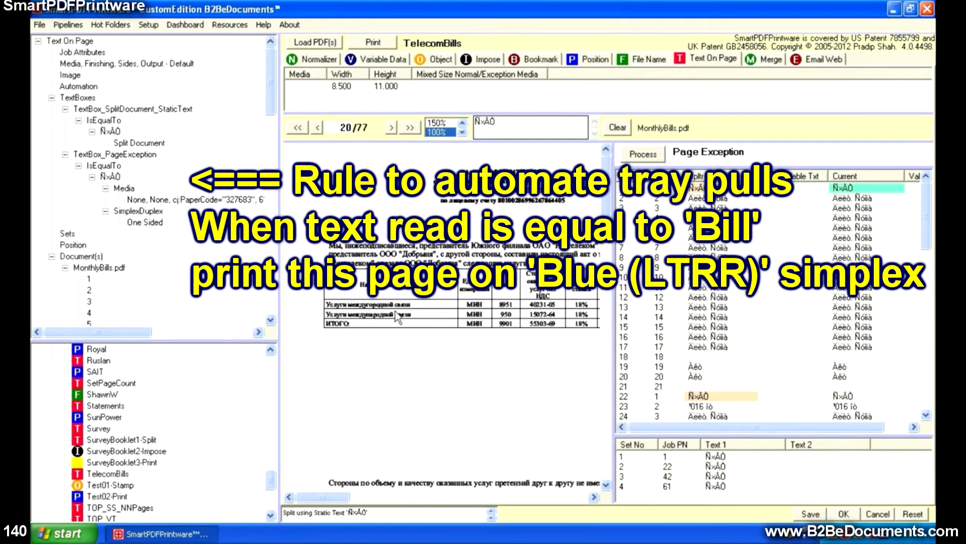
left_click_drag(281, 380, 373, 369)
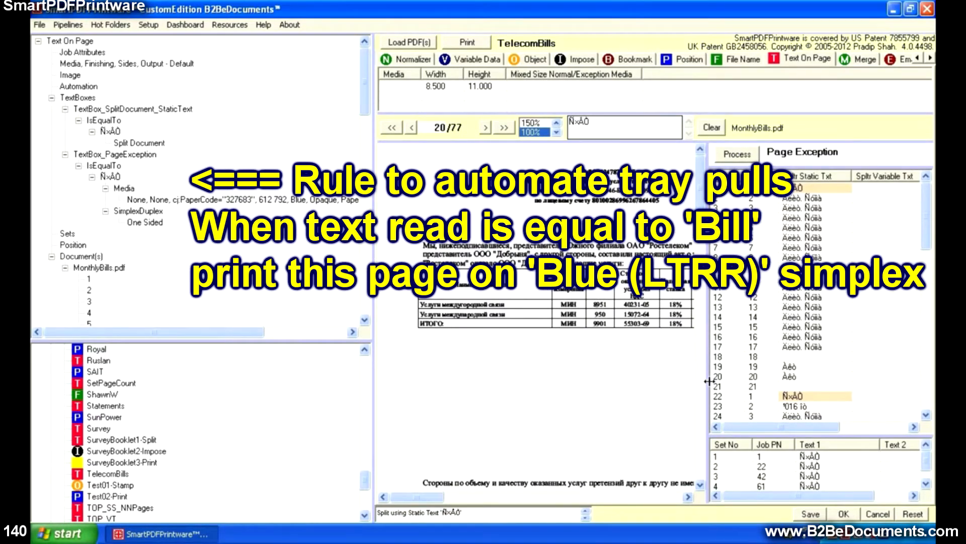
left_click_drag(710, 381, 594, 388)
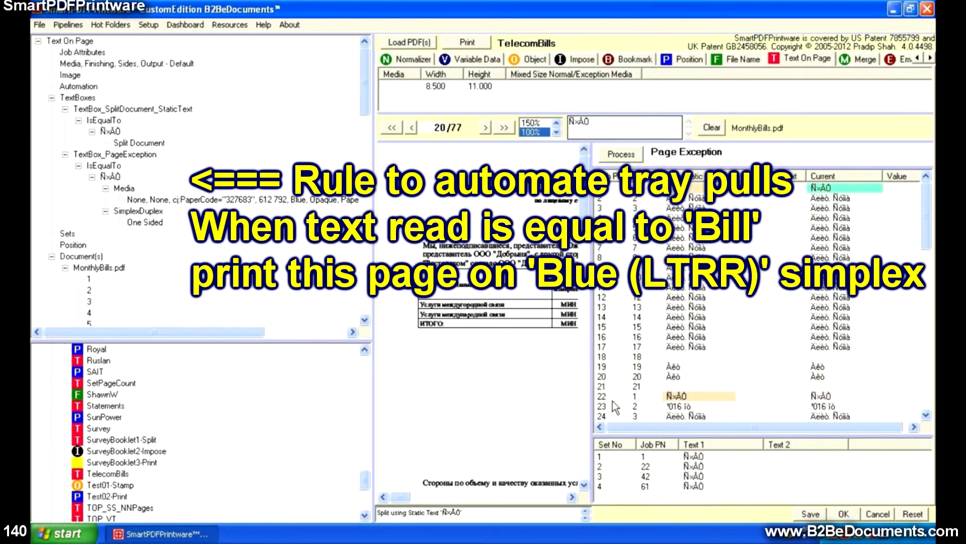
Assign the JDF media Green (LTRR), 612 792, as the page exception media when the variable text equals the certificate heading "Акт".
left_click(831, 366)
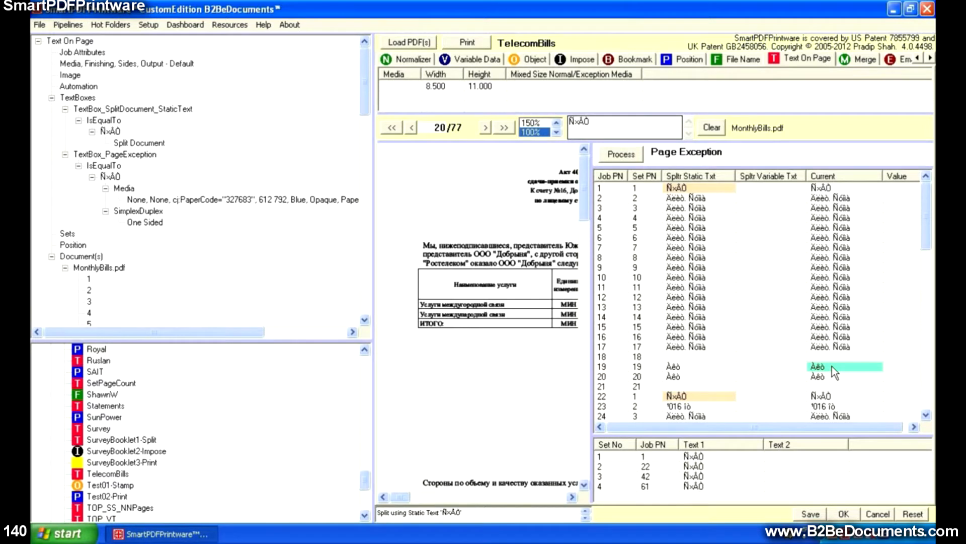
right_click(831, 366)
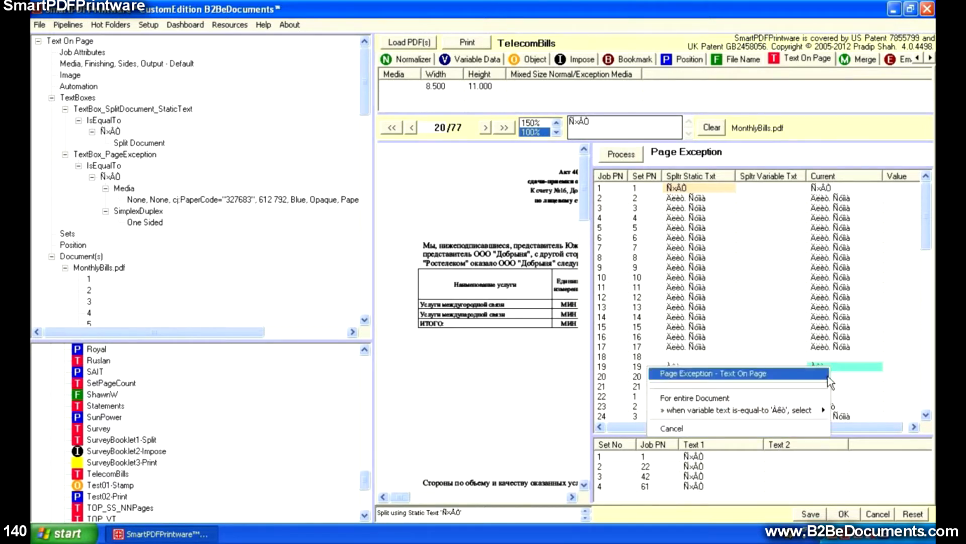
mouse_move(817, 411)
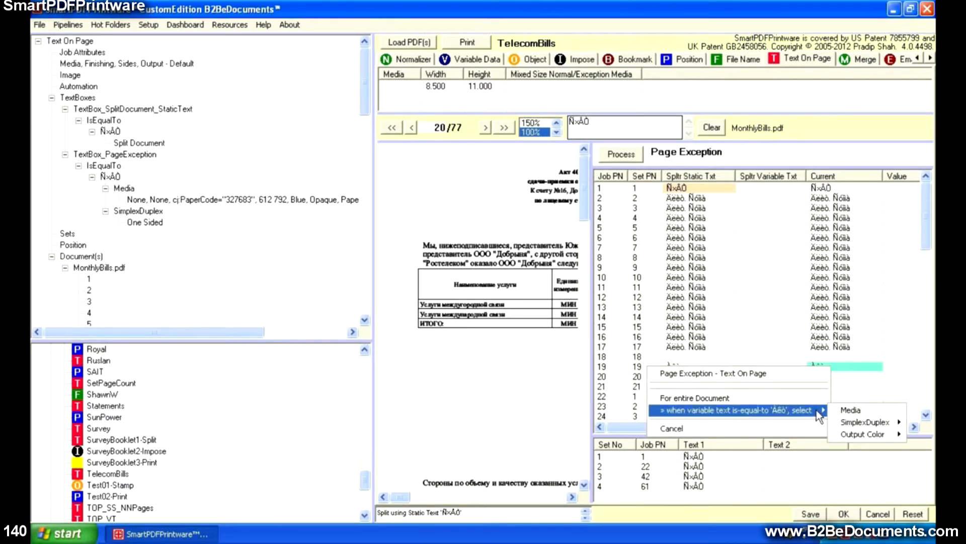
left_click(852, 410)
left_click_drag(343, 71, 605, 108)
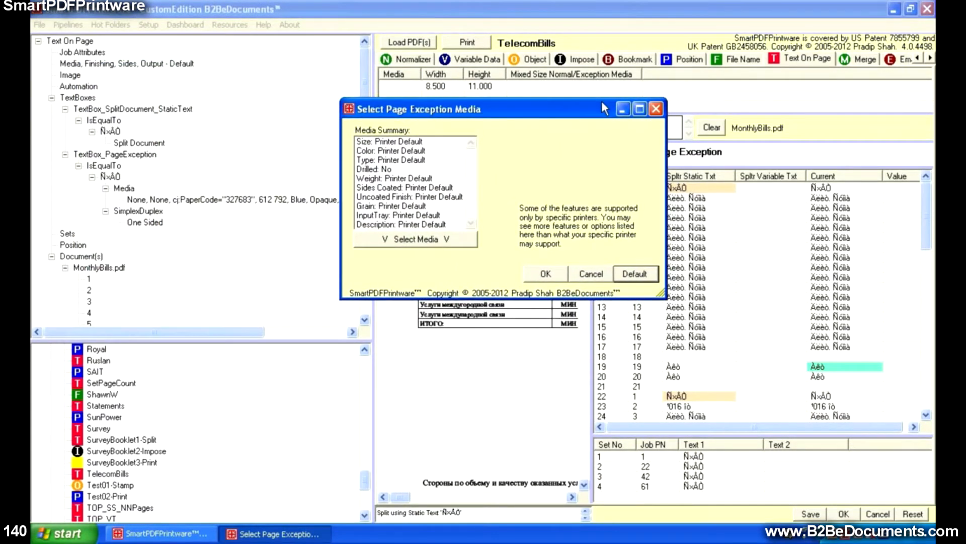
left_click(458, 241)
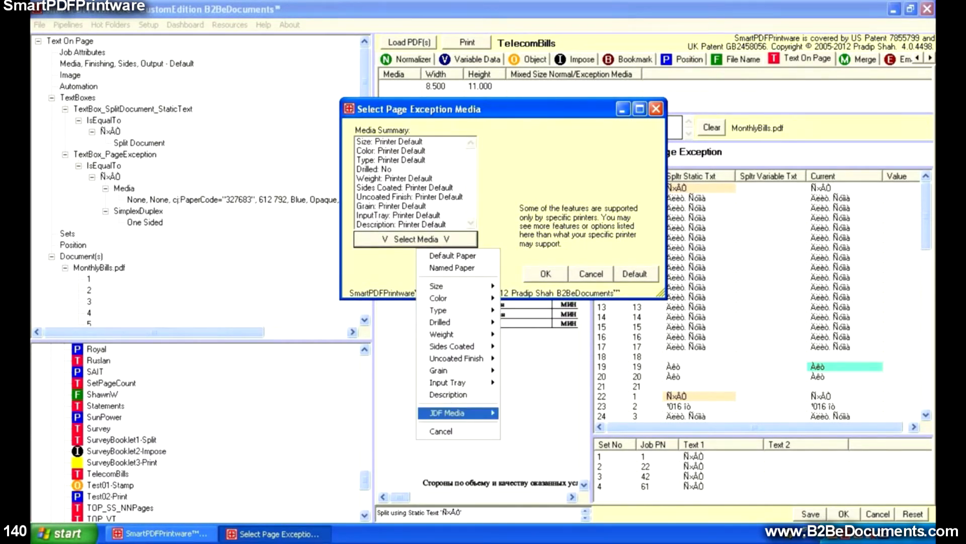
mouse_move(455, 412)
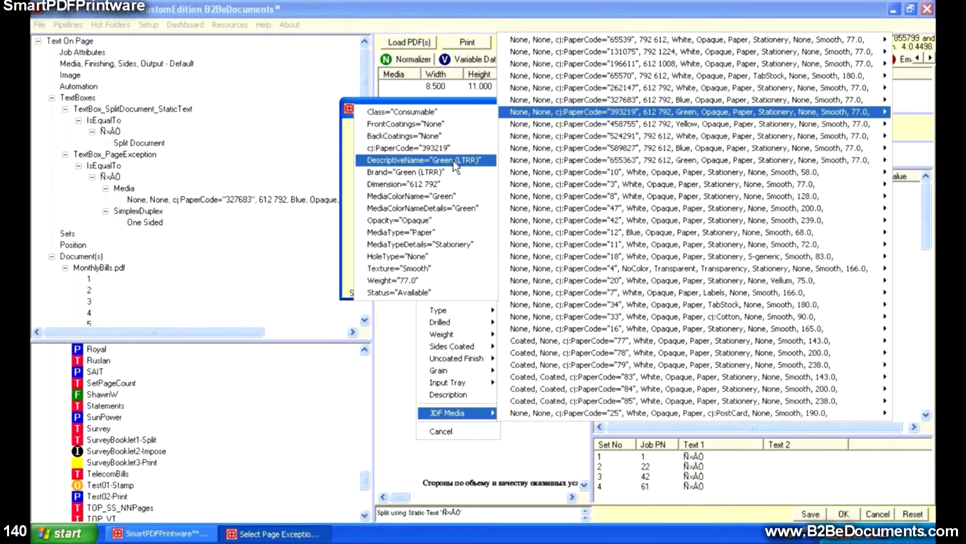
left_click(485, 161)
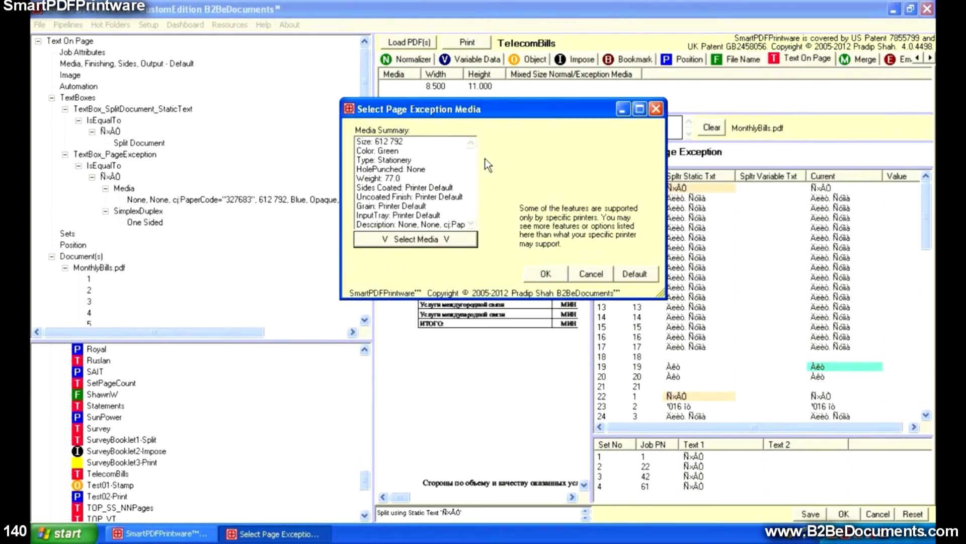
left_click(548, 270)
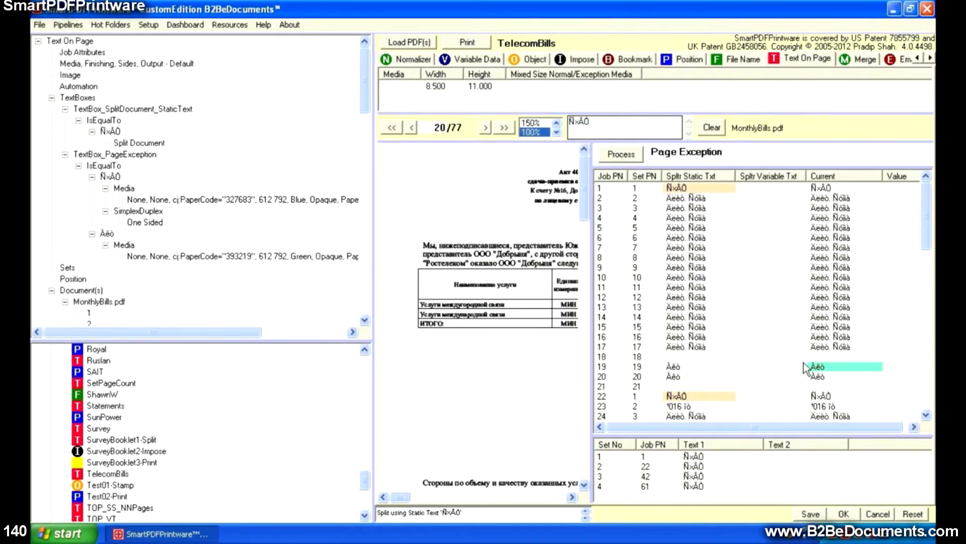
Set pages whose variable text equals the certificate heading "Акт" to print Simplex.
right_click(841, 363)
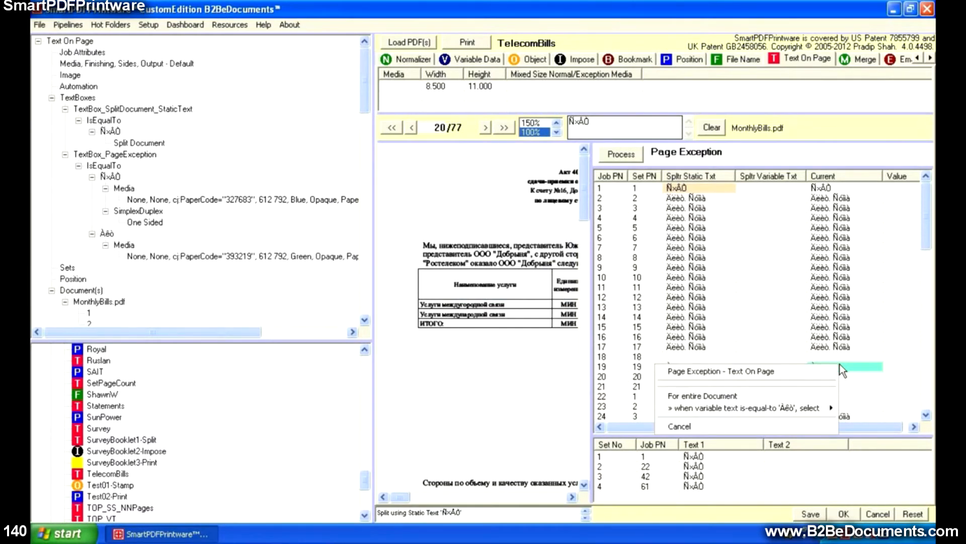
mouse_move(823, 407)
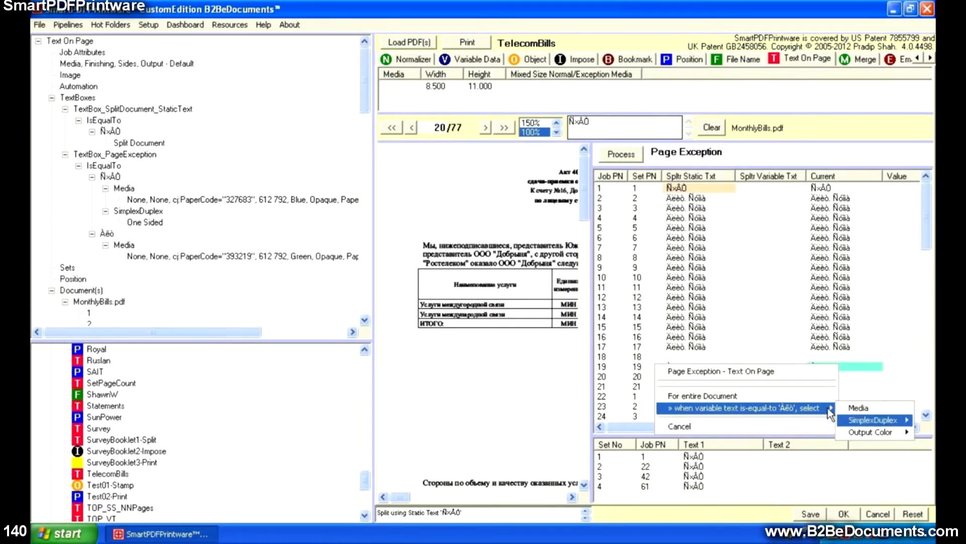
mouse_move(847, 418)
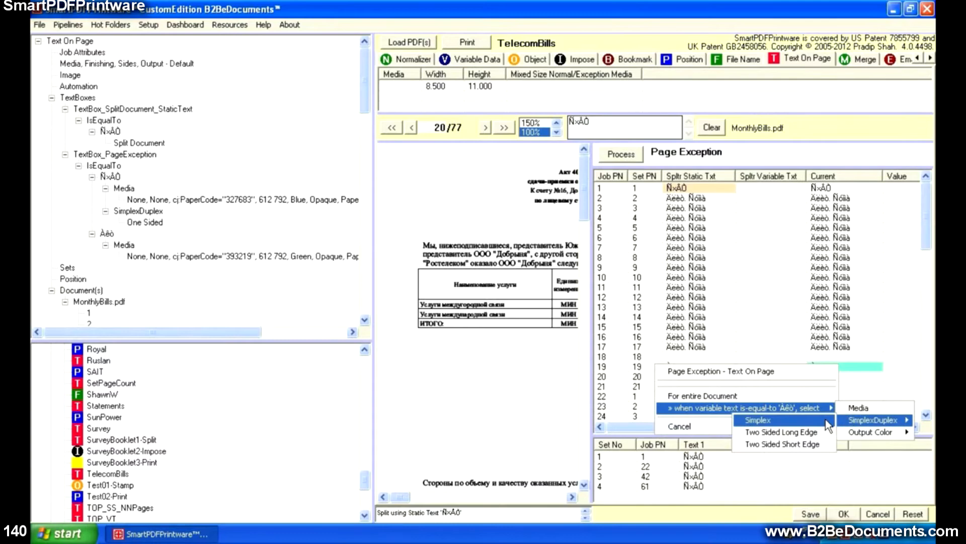
left_click(826, 419)
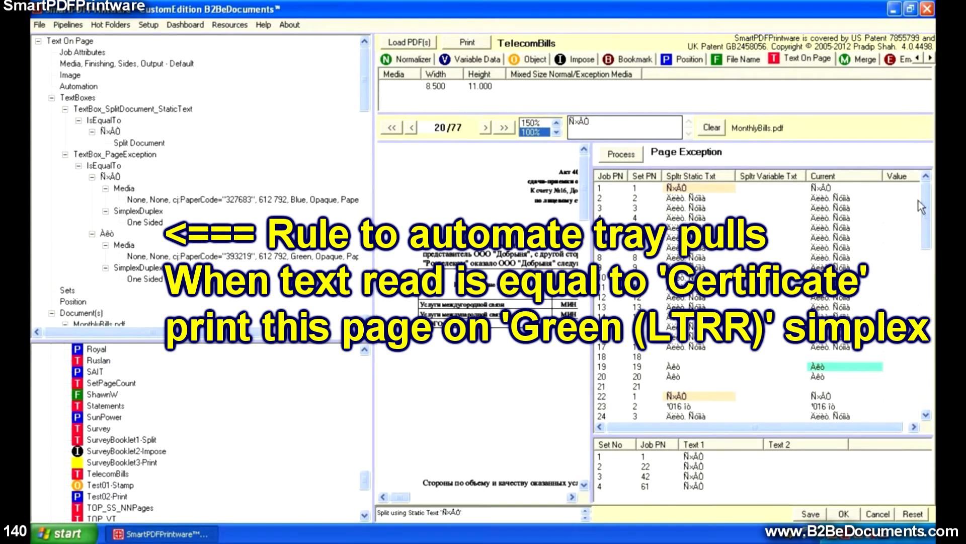
Examine the first page and certificate page rows of all four bill sets in the page exception table.
left_click(651, 188)
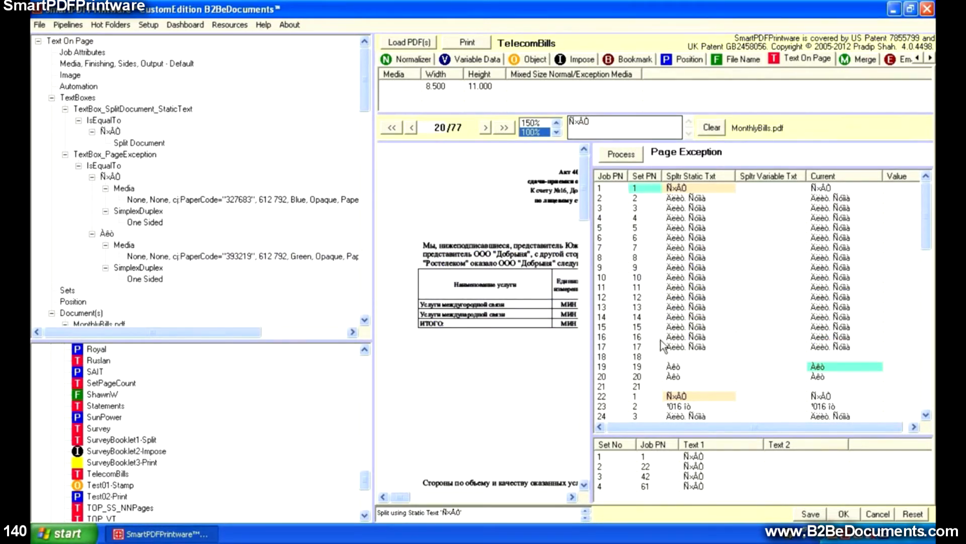
left_click(650, 366)
left_click_drag(926, 234, 928, 288)
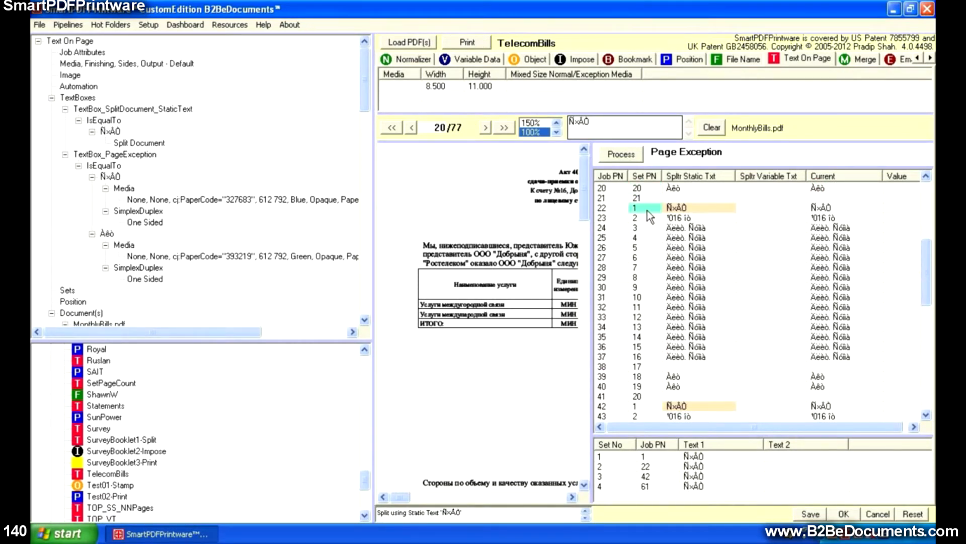
left_click(652, 377)
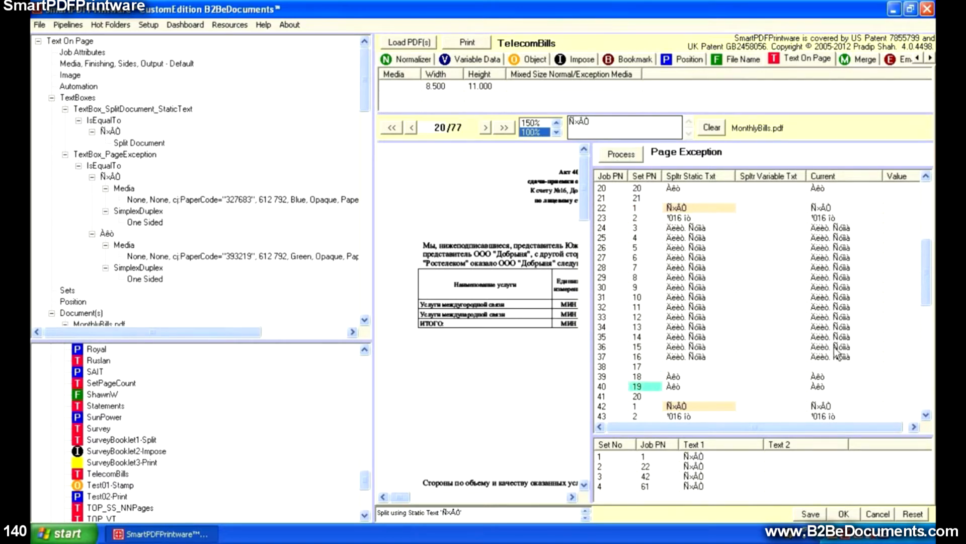
left_click_drag(925, 284, 926, 339)
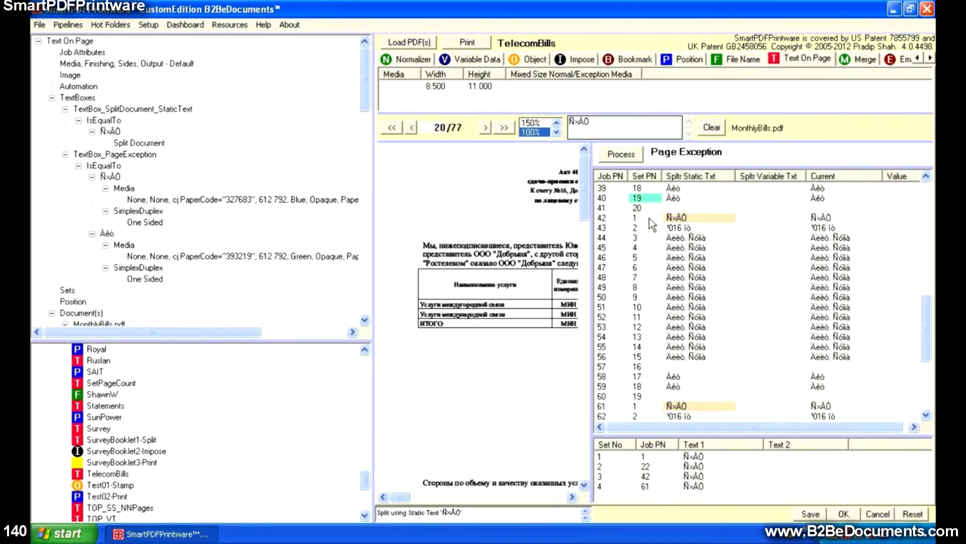
left_click(643, 377)
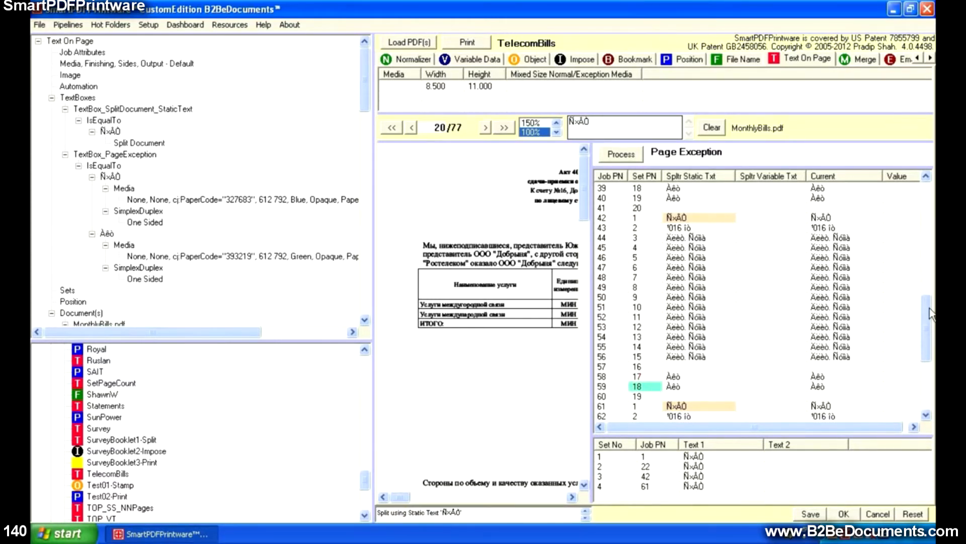
left_click_drag(928, 306, 928, 368)
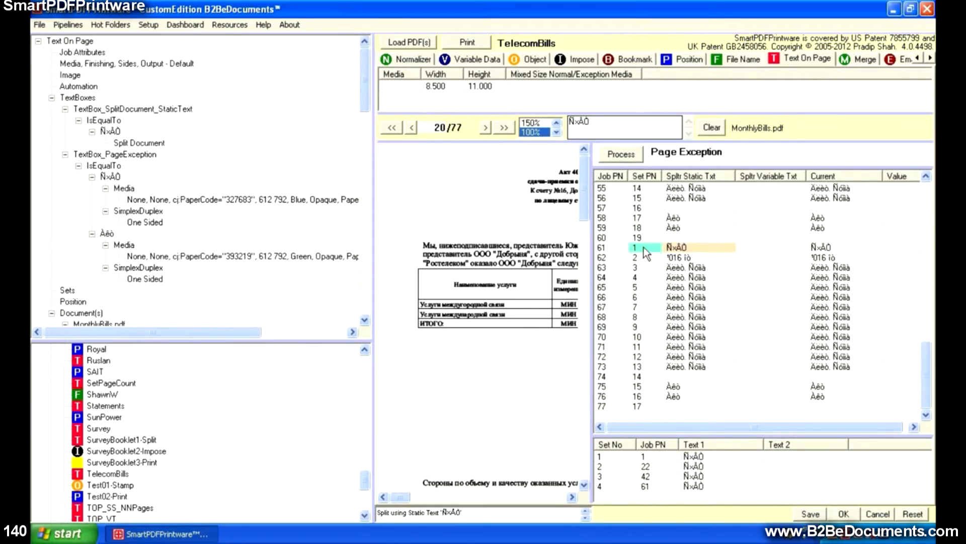
left_click(656, 388)
Set the job attributes to CanonPS-JDF-Canon, system Canon imageRUNNER ADVANCE 8105 V2, Hold, and print controller CiR8105.
left_click(103, 53)
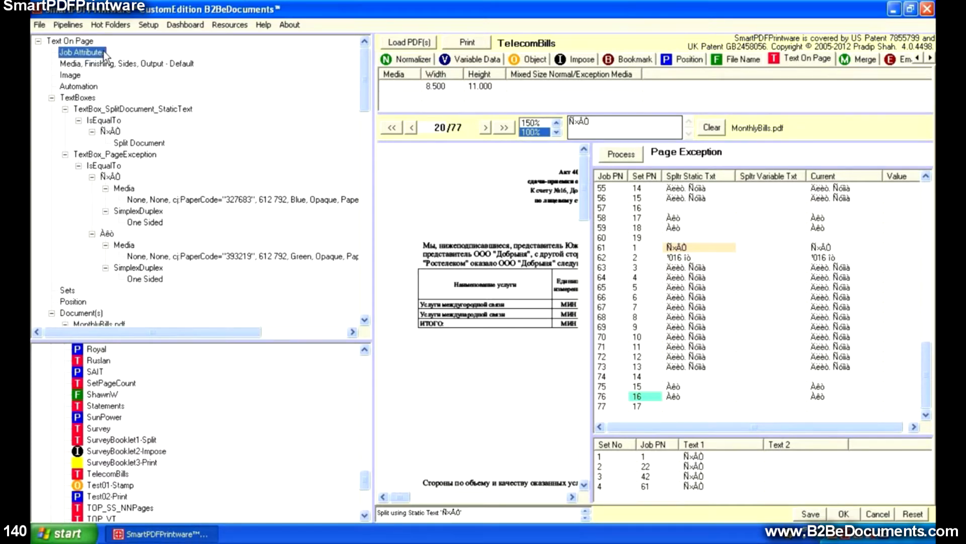
double_click(103, 53)
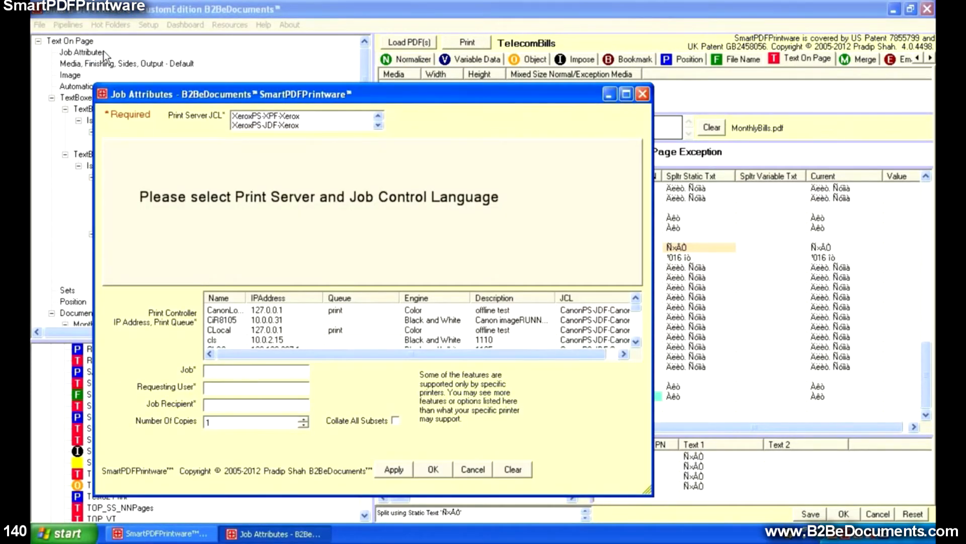
left_click_drag(262, 92, 321, 51)
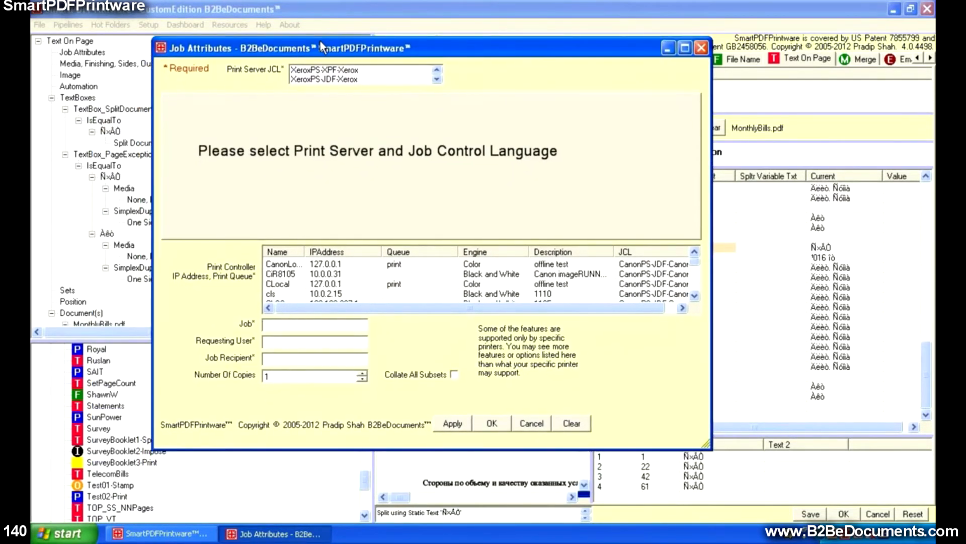
left_click(437, 80)
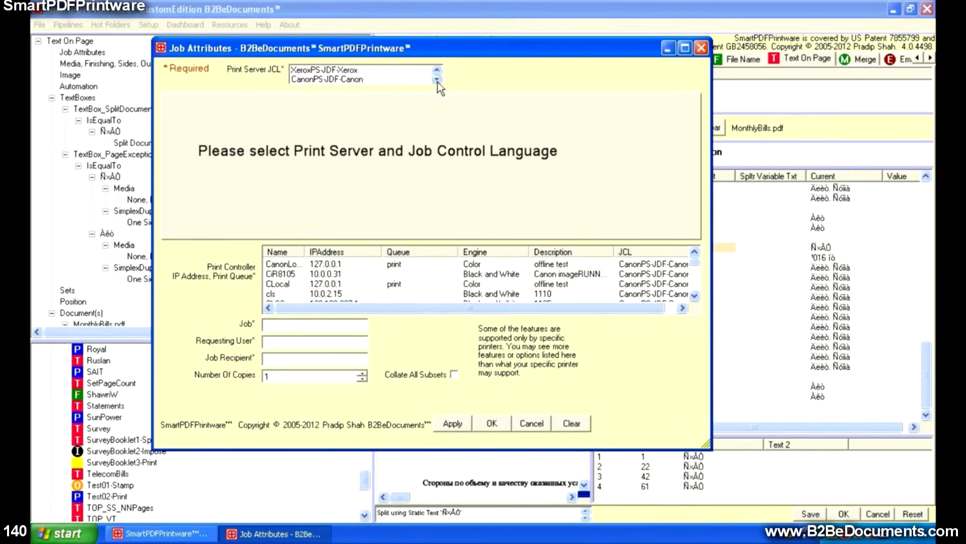
left_click(356, 79)
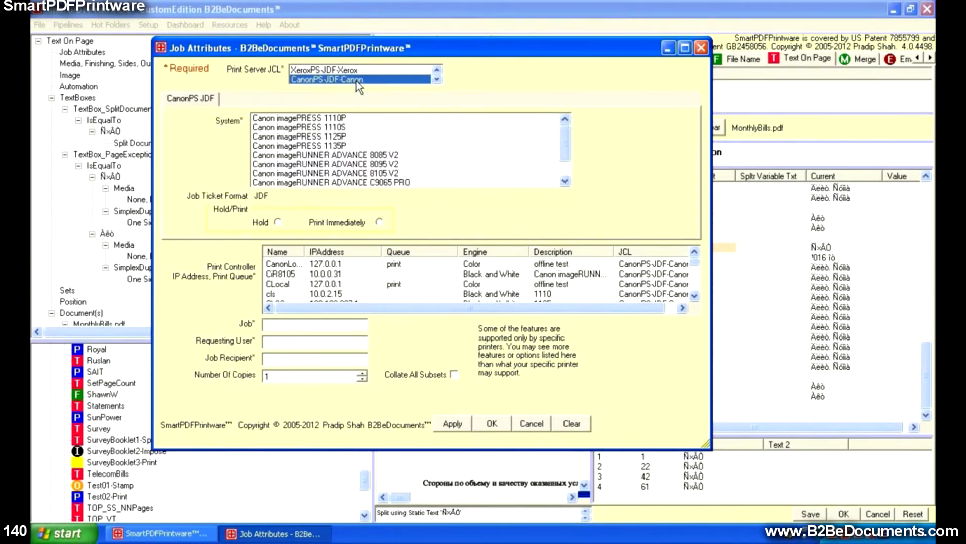
left_click(372, 174)
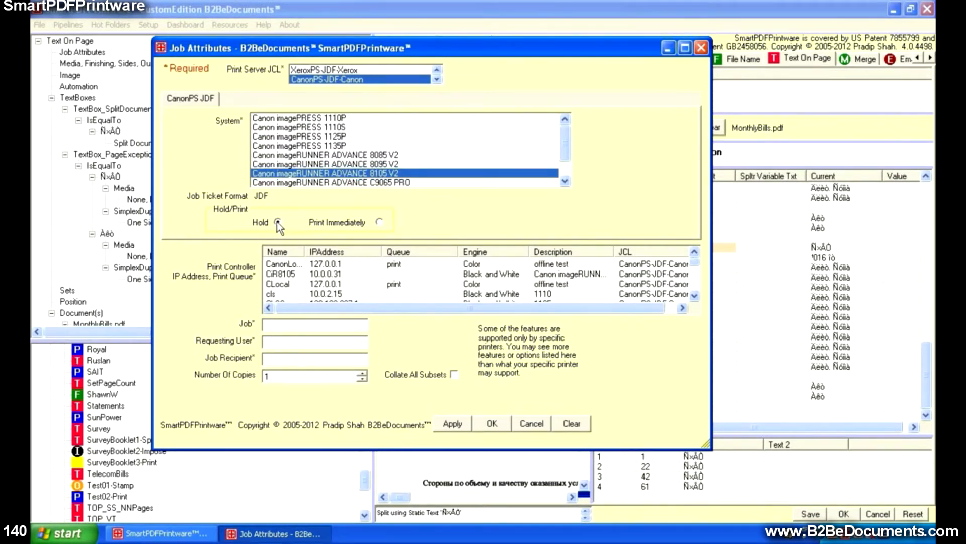
left_click_drag(304, 252, 328, 252)
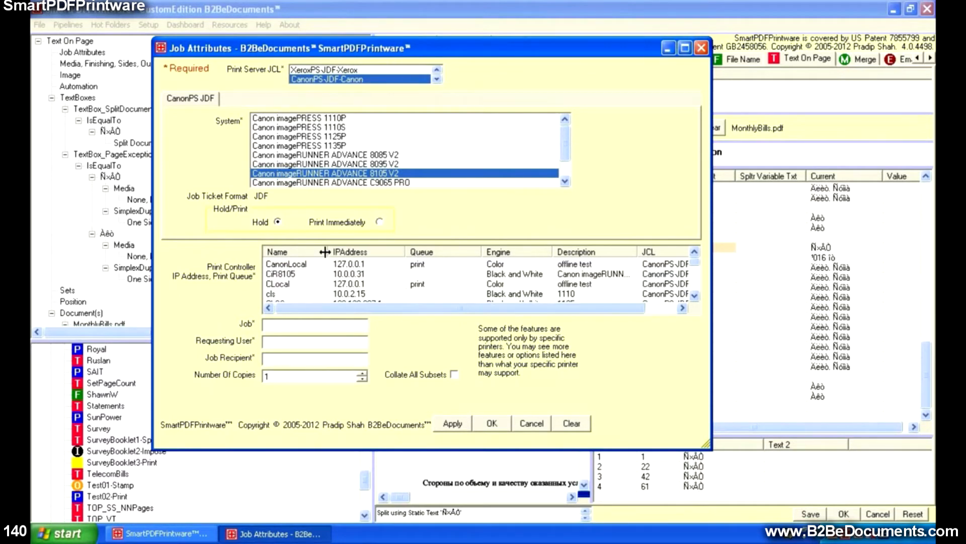
left_click(348, 276)
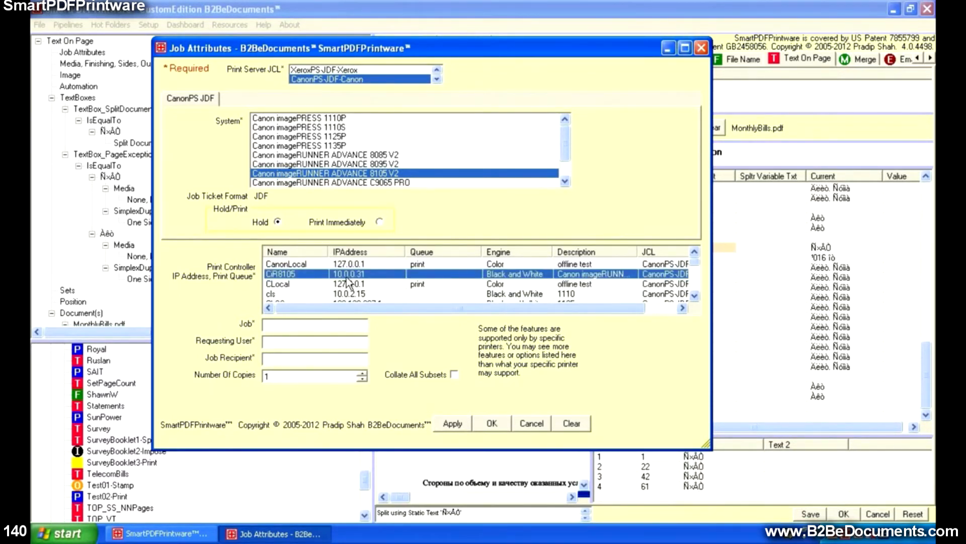
Name the job Bills, fill in the requesting user's and job recipient's names, and apply the job attributes.
left_click(306, 327)
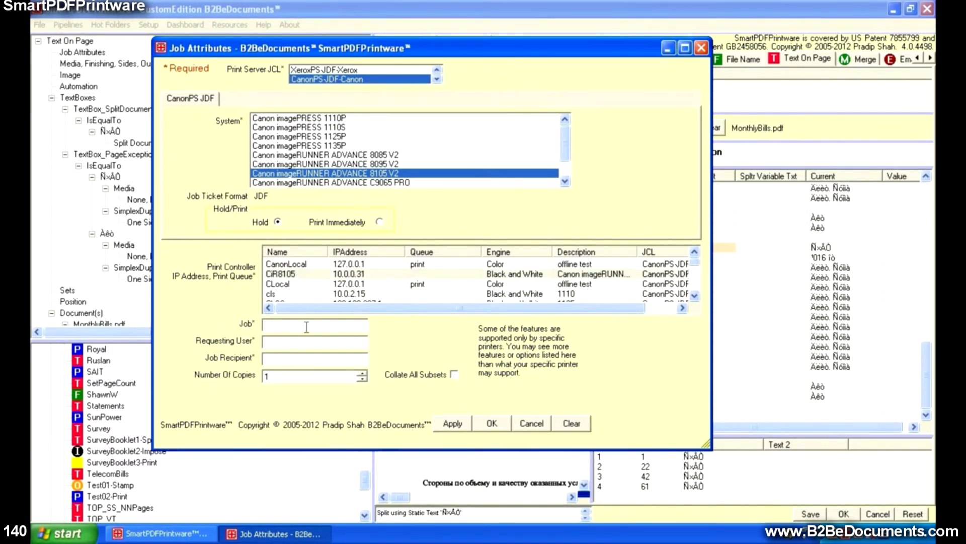
type("Bills")
left_click(306, 344)
type("Bob")
left_click(303, 359)
type("Bob")
left_click(443, 424)
left_click(485, 423)
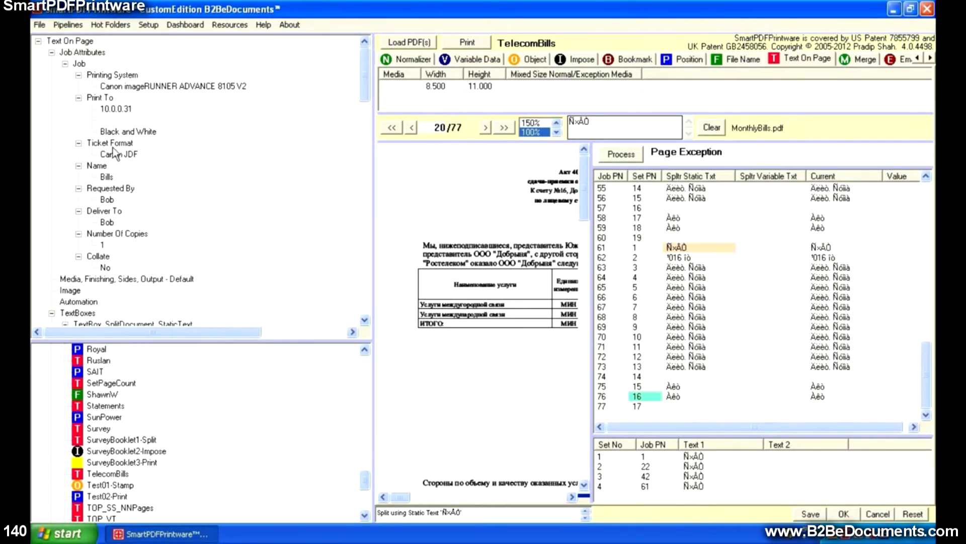
Select the JDF media White (LTRR), 612 792, as the job's default media.
left_click_drag(369, 98, 368, 137)
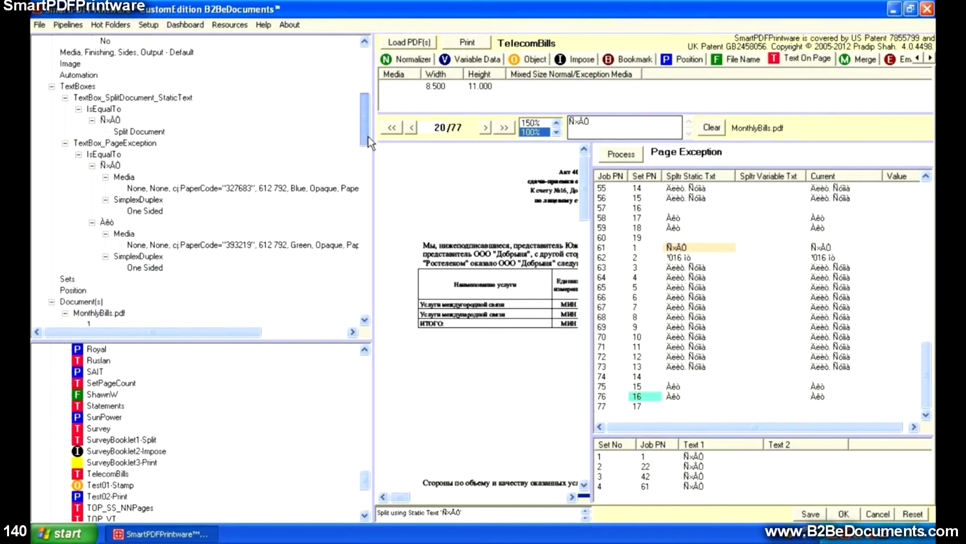
double_click(186, 53)
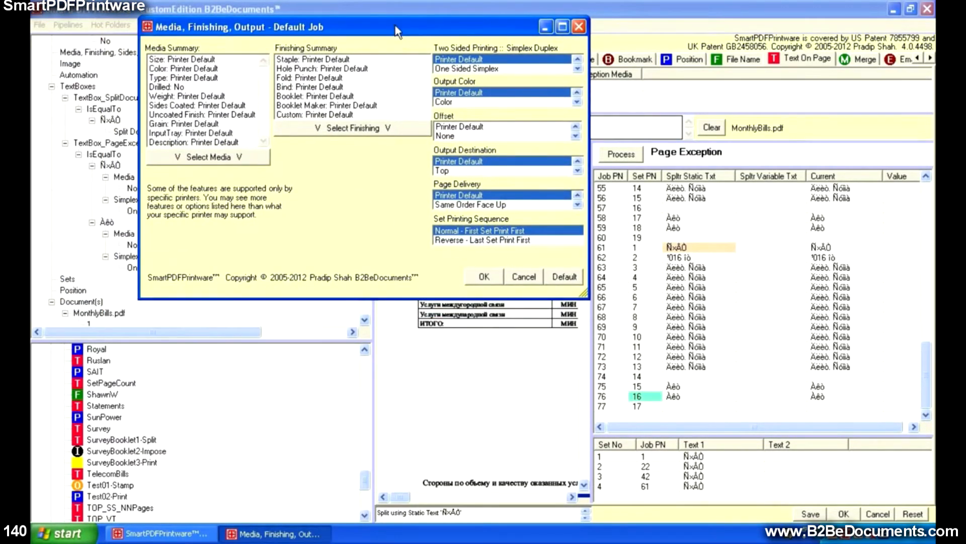
left_click(249, 156)
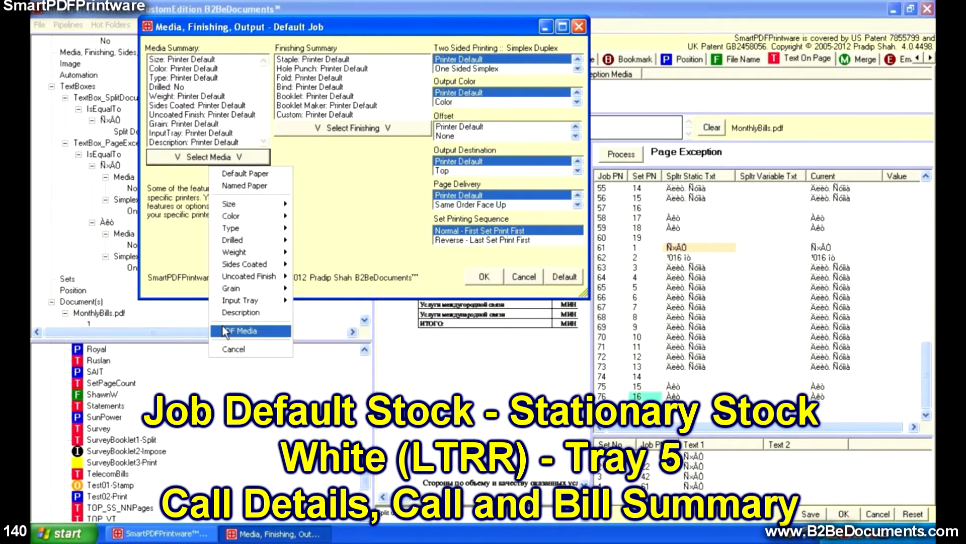
mouse_move(241, 331)
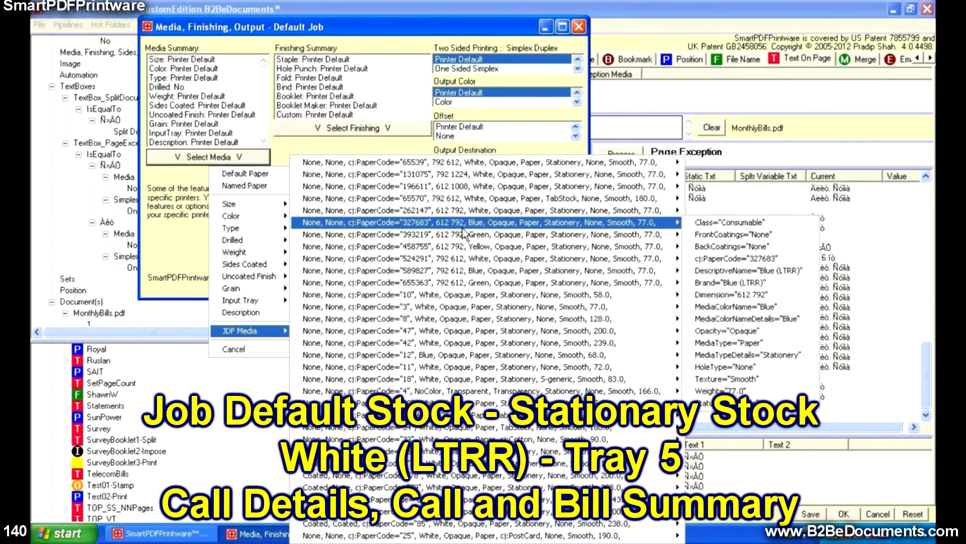
mouse_move(462, 212)
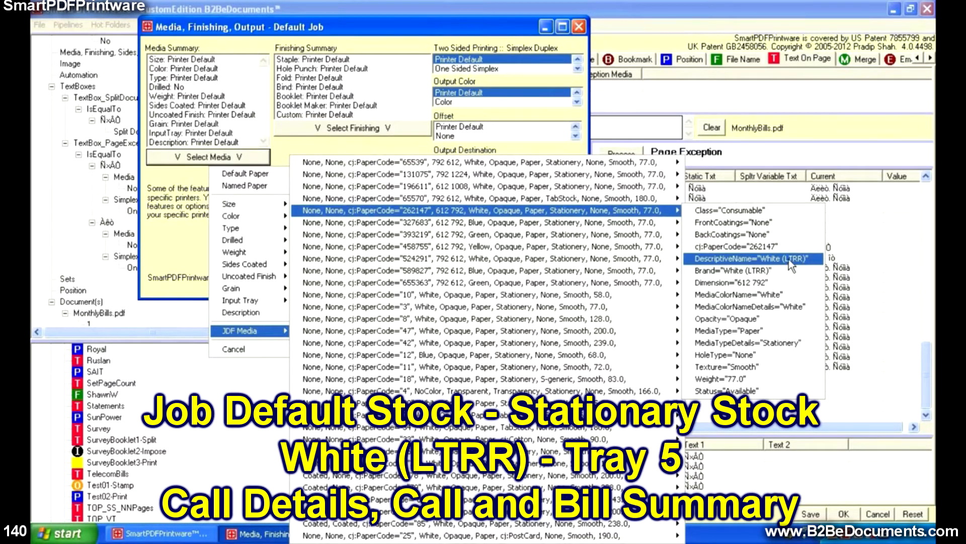
left_click(772, 261)
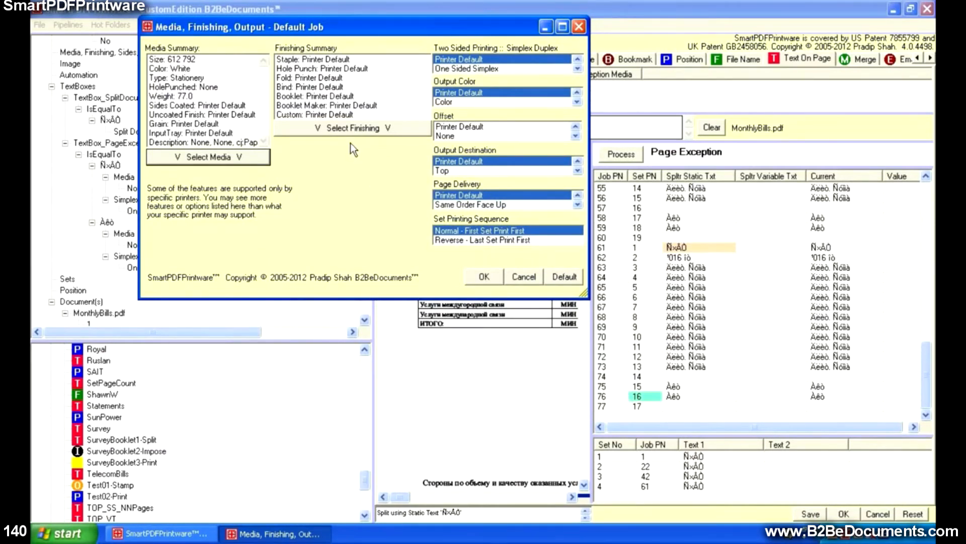
Set the job defaults to Two Sided Duplex - Flip on Long Edge and 1 Staple Top Left Portrait finishing.
left_click(578, 69)
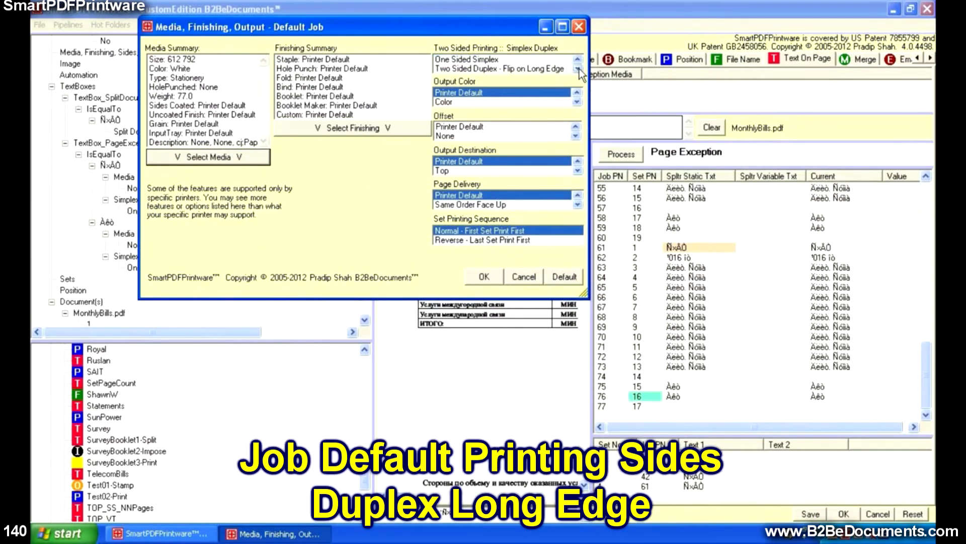
left_click(557, 64)
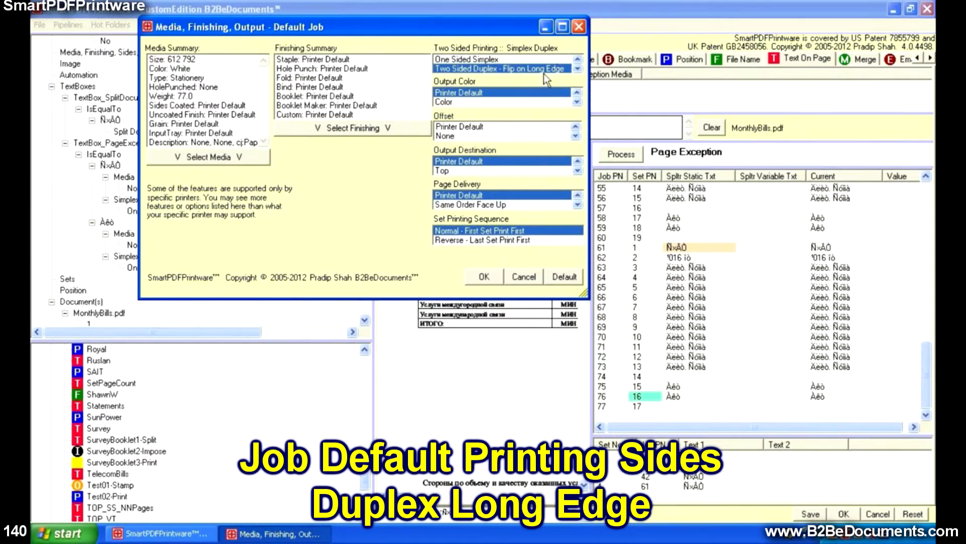
left_click(295, 129)
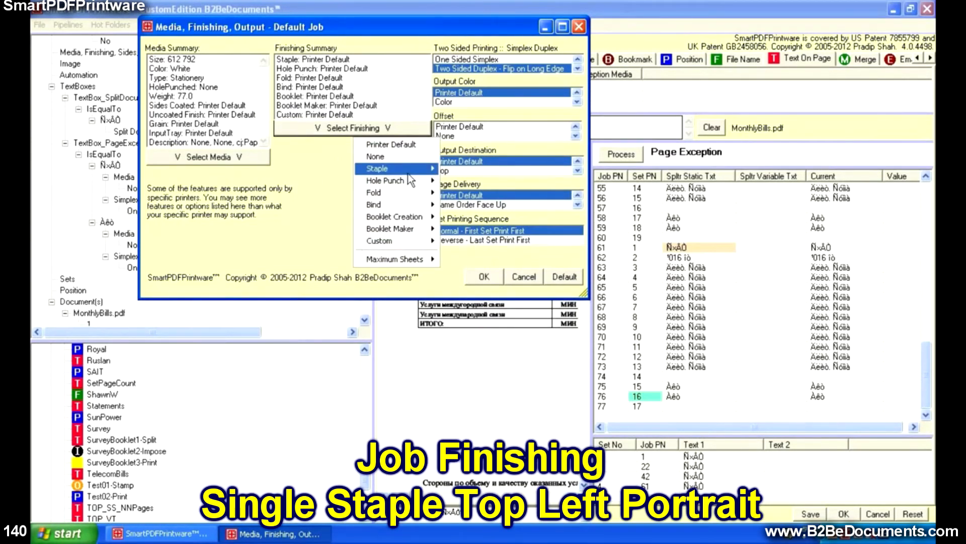
mouse_move(409, 173)
mouse_move(453, 182)
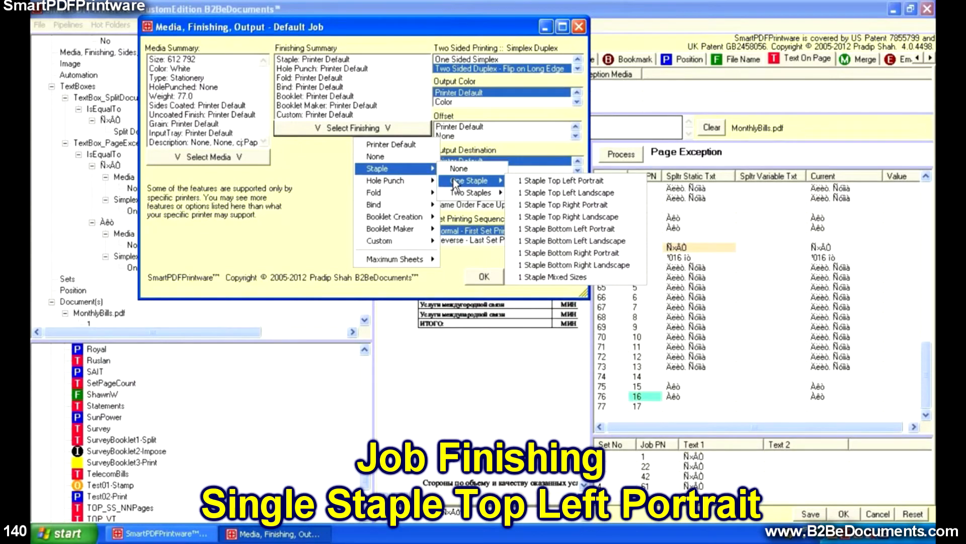
left_click(523, 182)
left_click(485, 276)
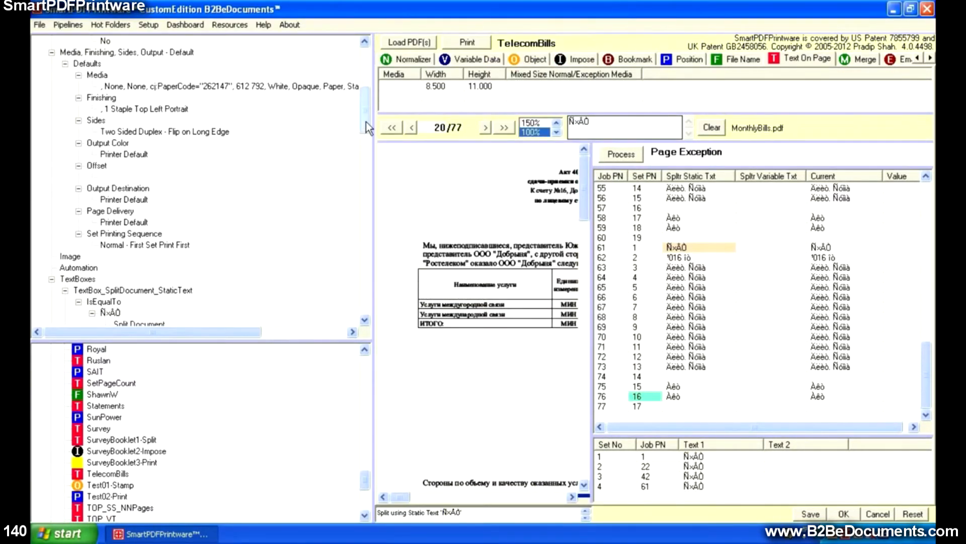
Set the hot folder automation scheduler to Manual and save it.
left_click_drag(372, 123, 476, 124)
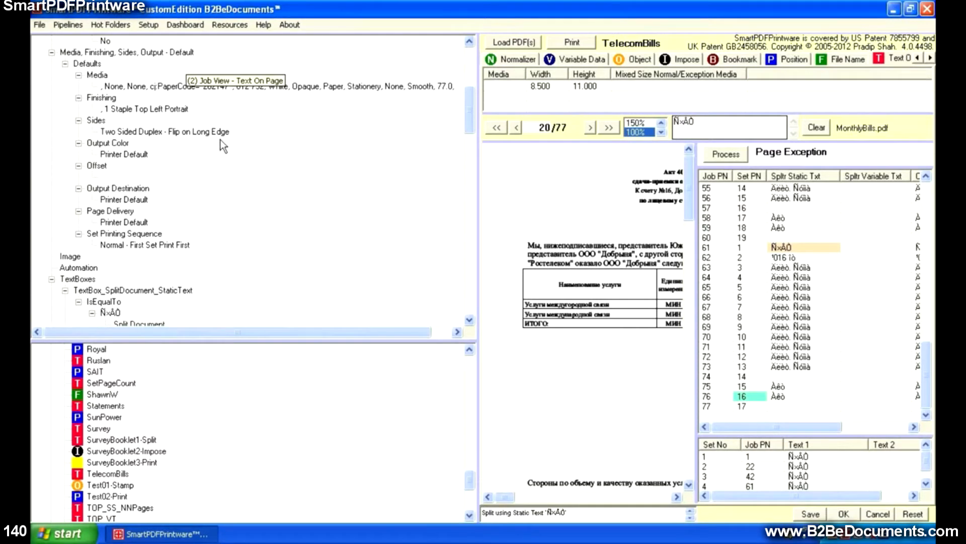
left_click_drag(470, 115, 469, 130)
double_click(103, 162)
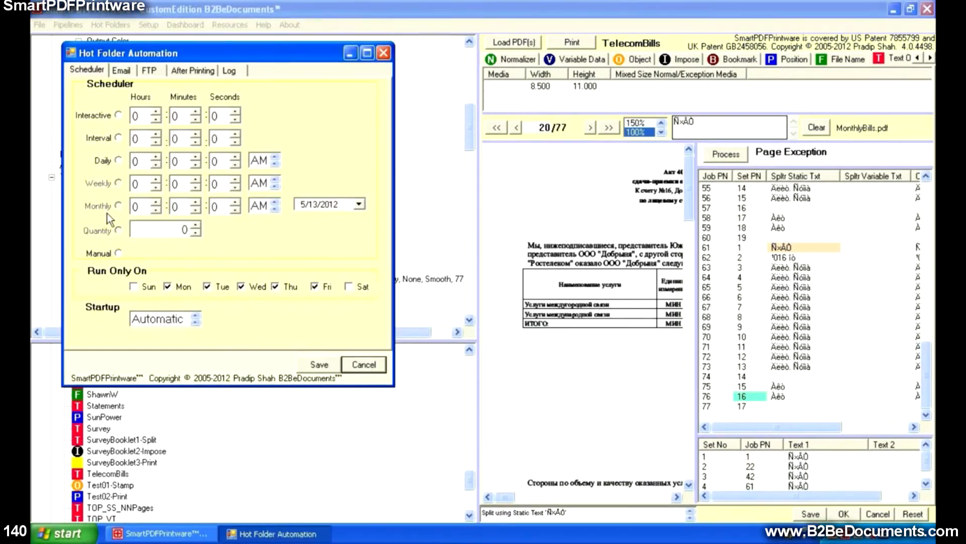
left_click(119, 252)
left_click(315, 365)
Widen the rule tree and review the static text rule that splits the document.
left_click_drag(470, 134, 548, 189)
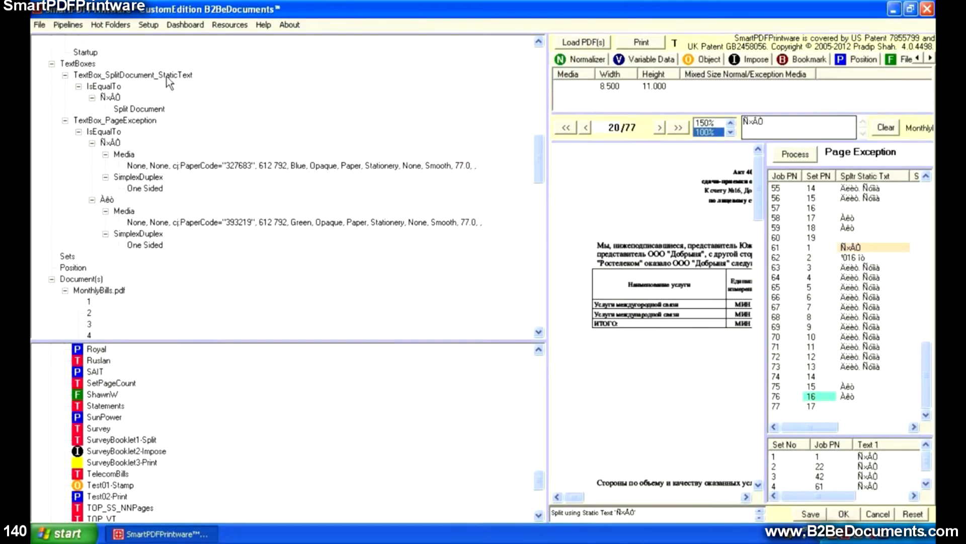
left_click(115, 92)
left_click(119, 99)
left_click(143, 109)
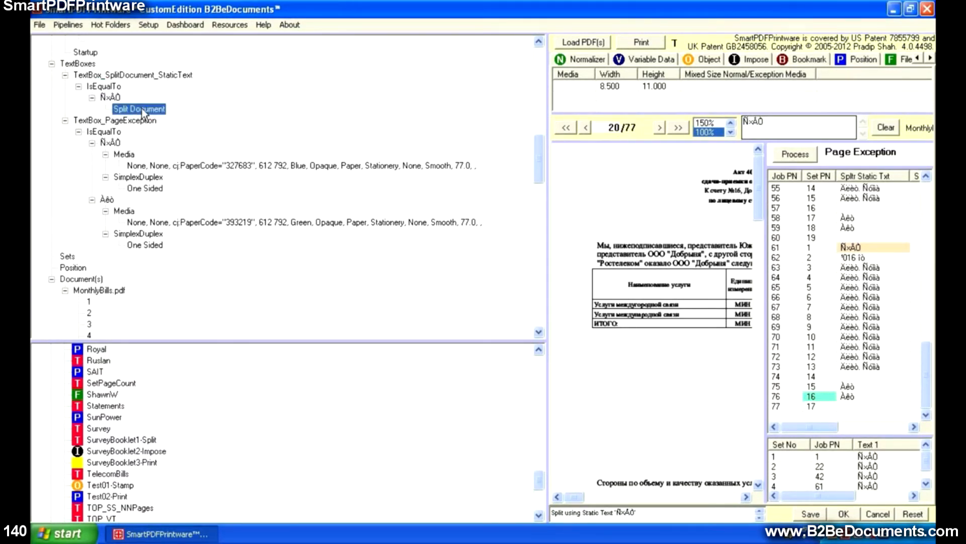
Review the TextBox_PageException rule's first IsEqualTo text, including its media and simplex/duplex settings.
left_click(150, 123)
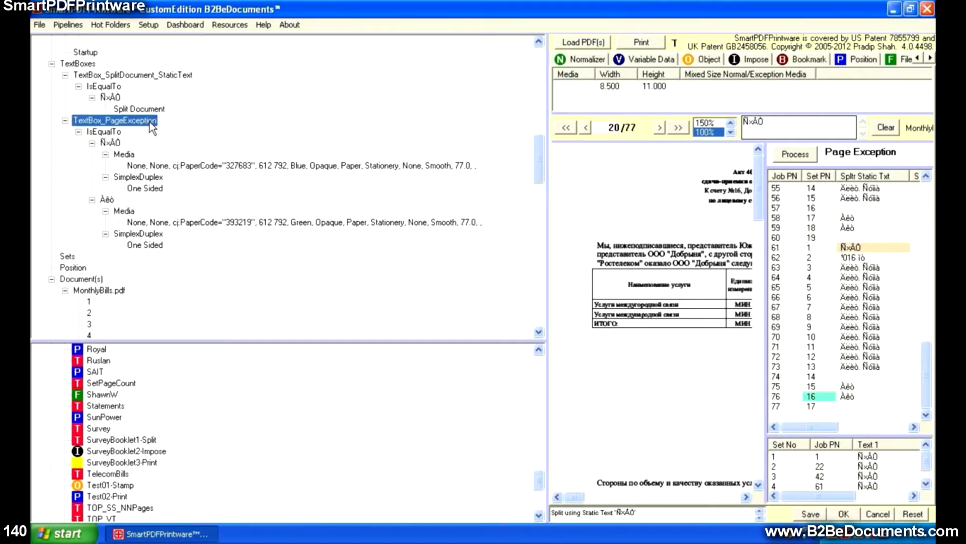
left_click(117, 131)
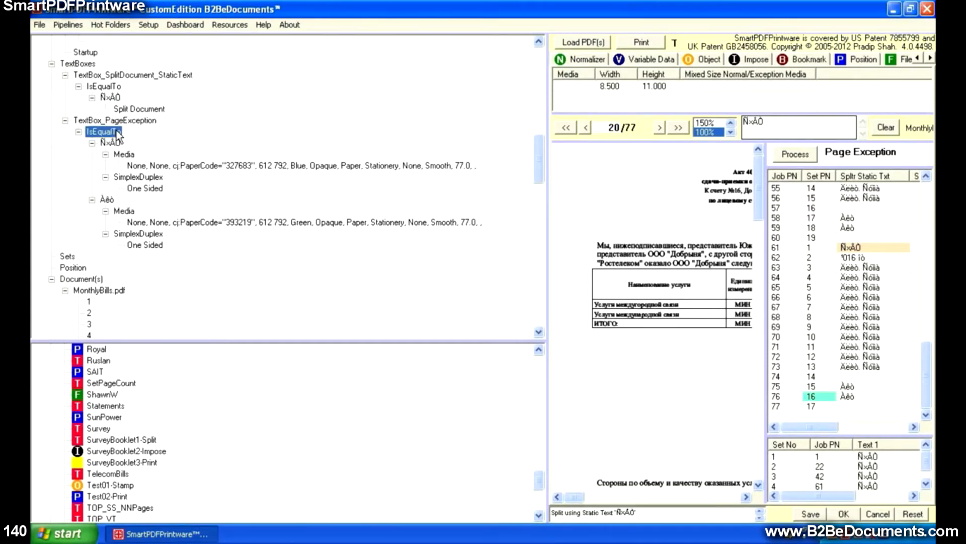
left_click(117, 143)
left_click(125, 155)
left_click(202, 166)
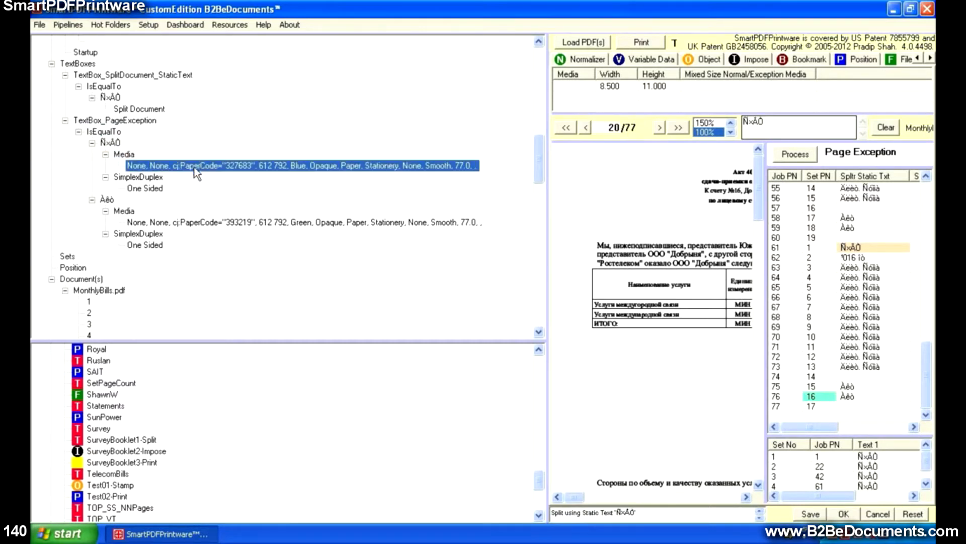
left_click(156, 176)
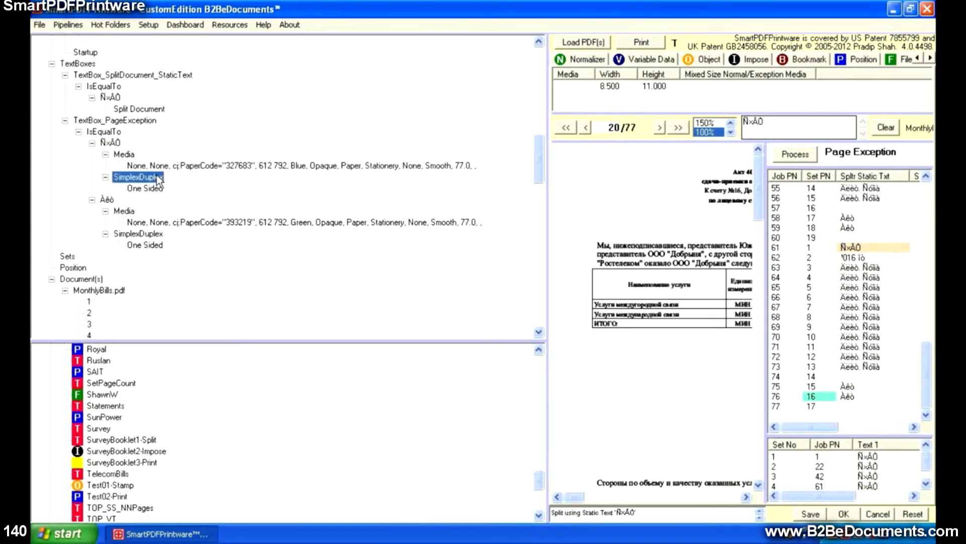
left_click(156, 190)
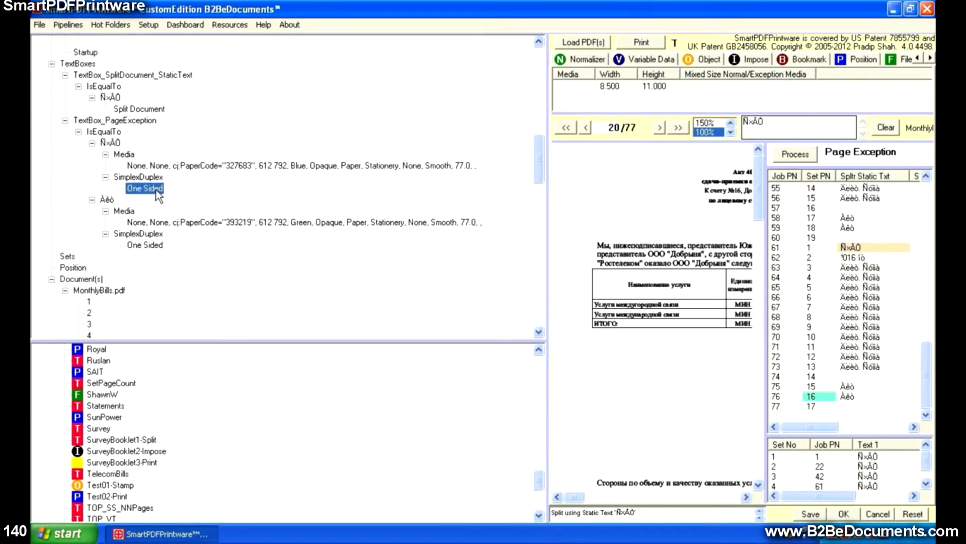
Review the media and simplex/duplex settings for the second text value of the TextBox_PageException rule.
left_click(105, 200)
left_click(125, 212)
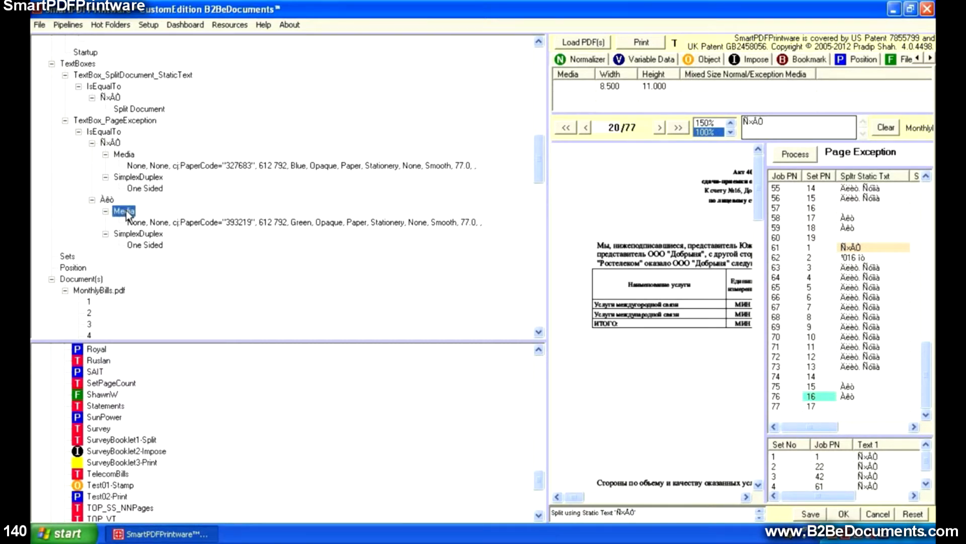
left_click(192, 222)
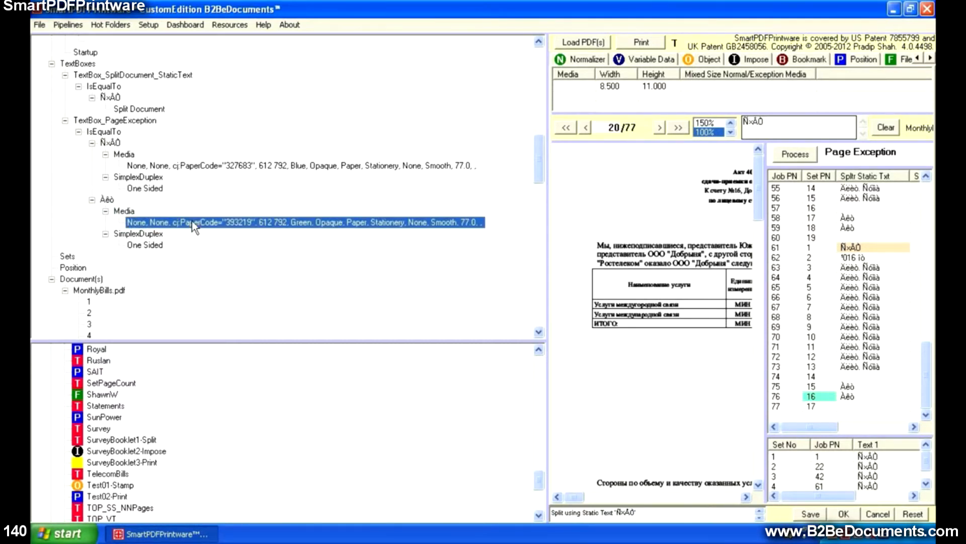
left_click(160, 234)
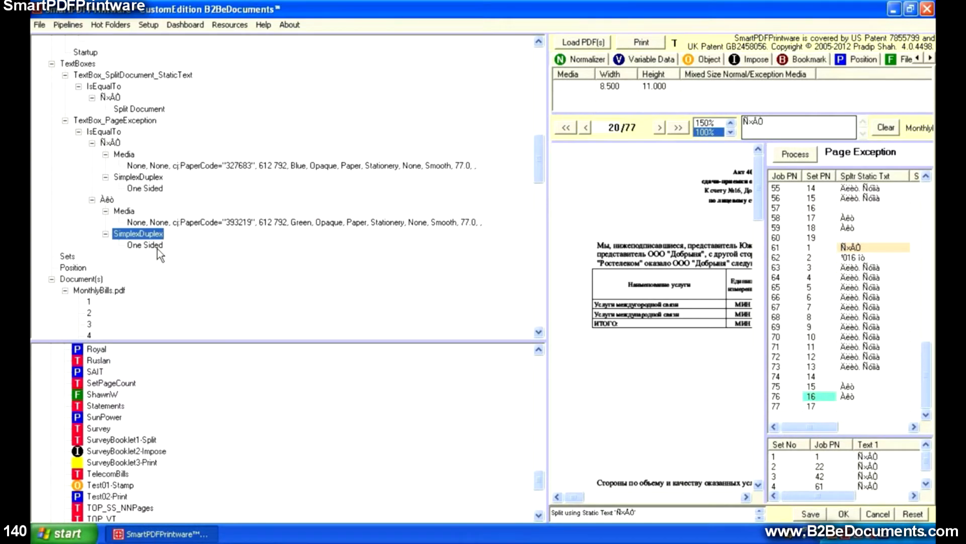
left_click(157, 248)
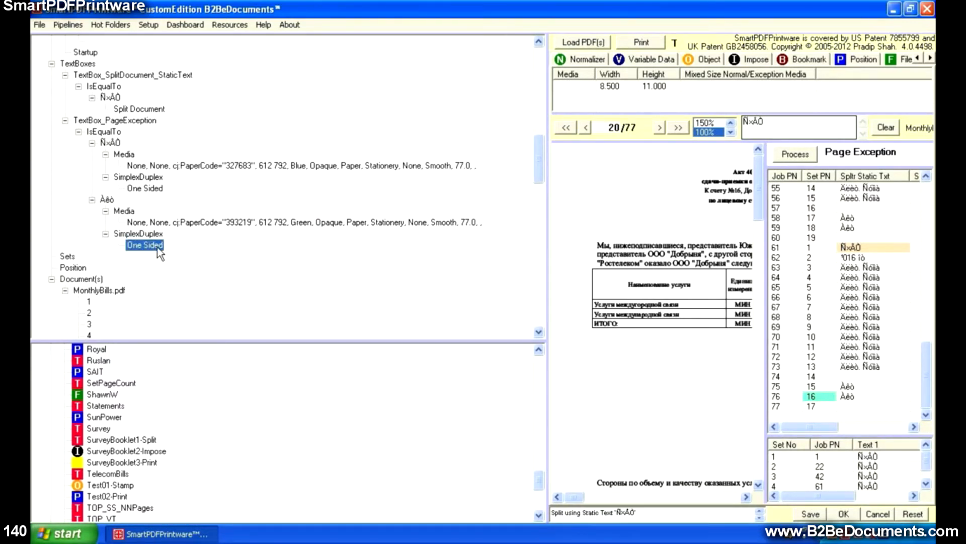
Save and confirm the TelecomBills page exception setup, and narrow the rule tree to widen the page list.
left_click(809, 515)
left_click(839, 514)
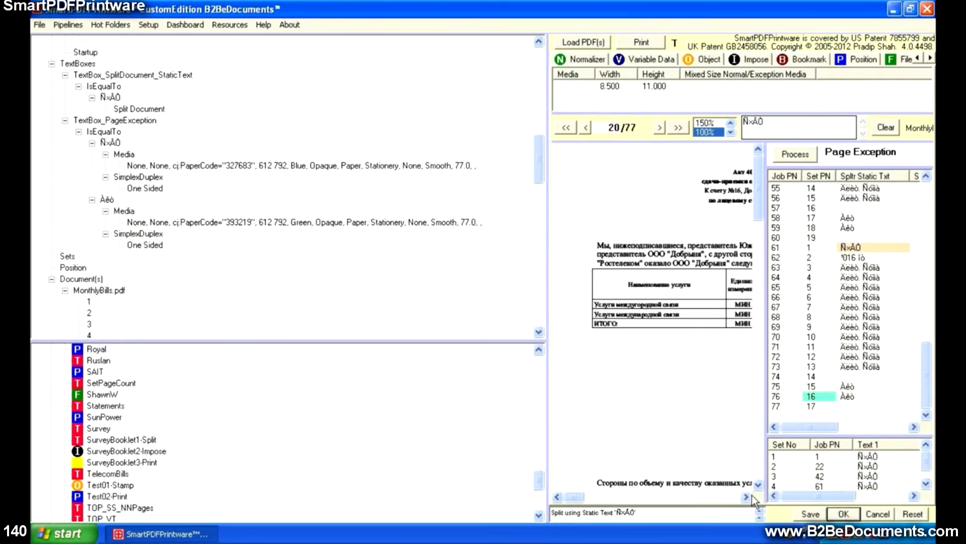
left_click_drag(546, 421, 220, 370)
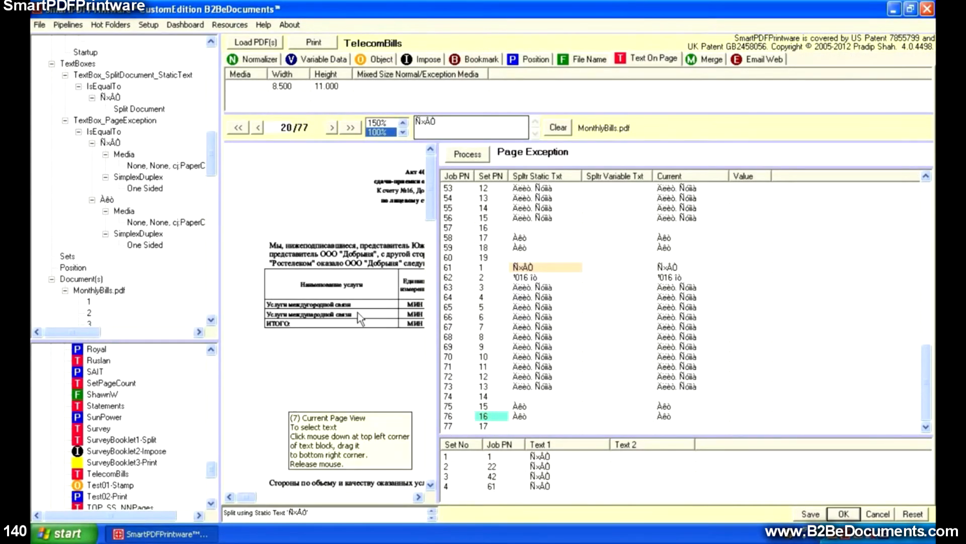
Print one copy of the Bills job on the Canon imageRUNNER ADVANCE 8105 V2 and close the Print and Finish window.
left_click_drag(926, 352, 927, 211)
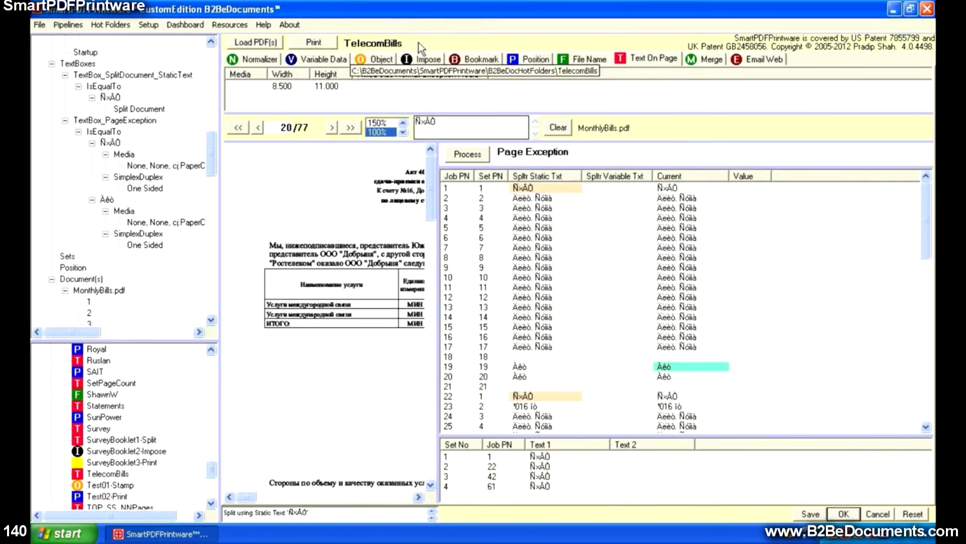
left_click(327, 38)
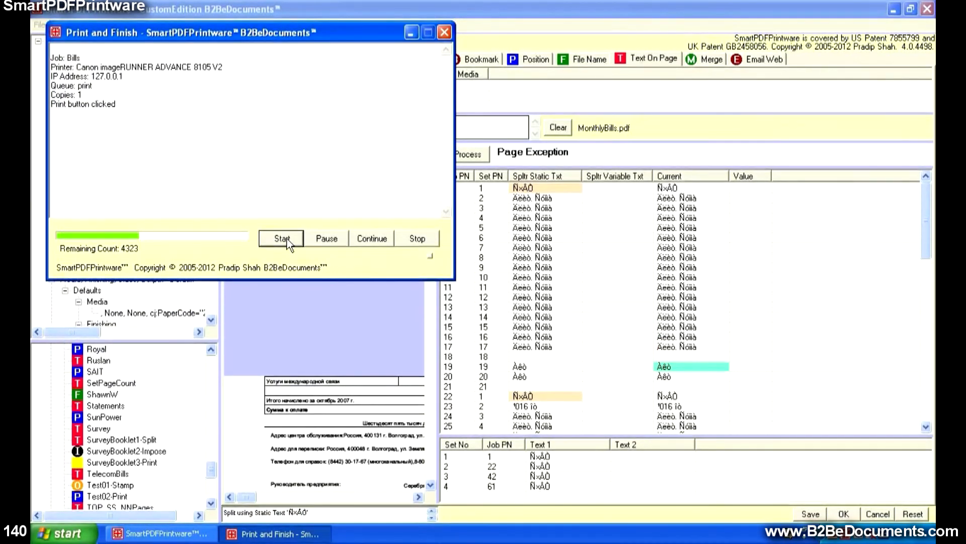
left_click(443, 33)
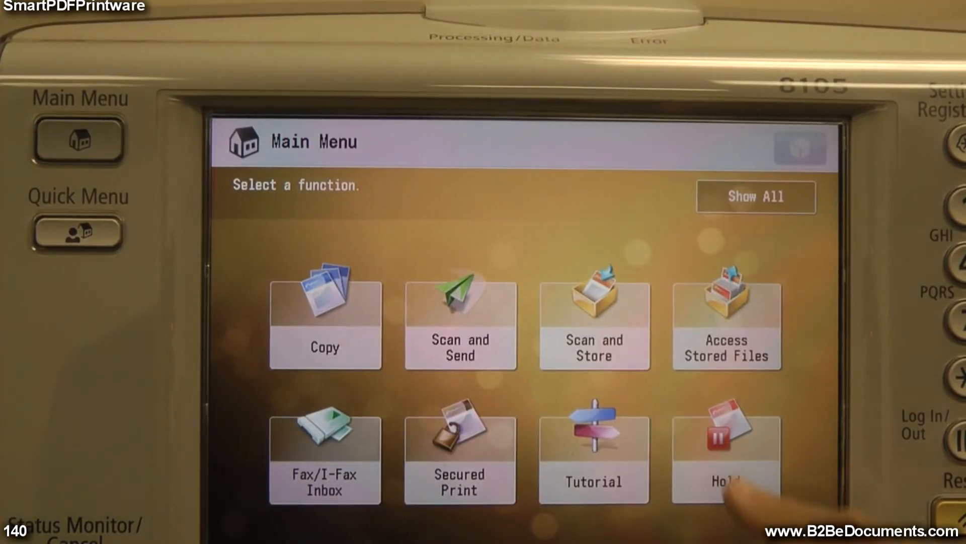
left_click(724, 460)
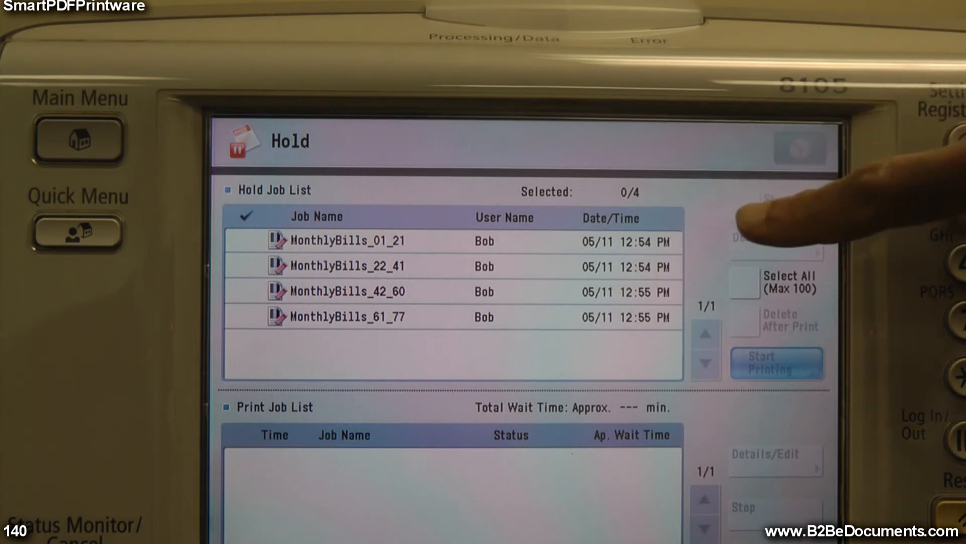
left_click(659, 242)
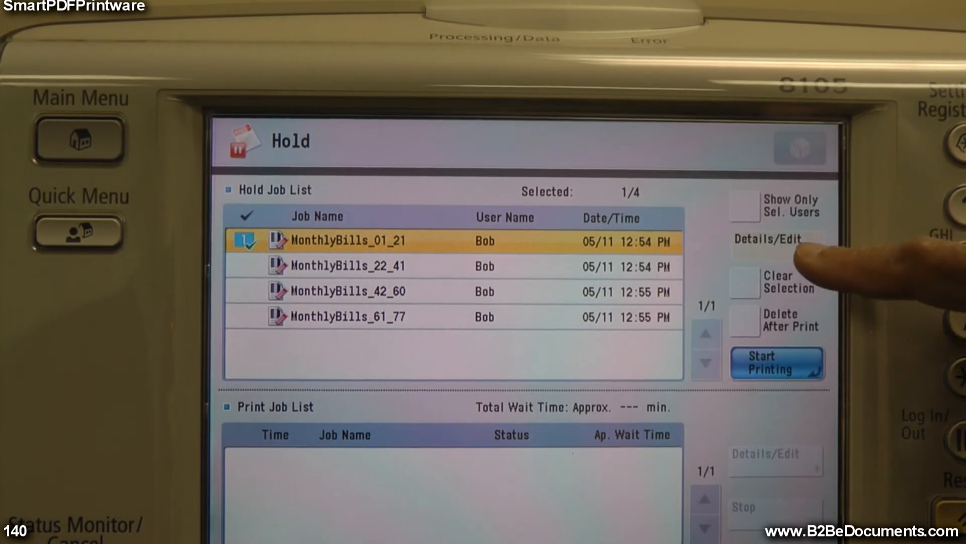
left_click(778, 244)
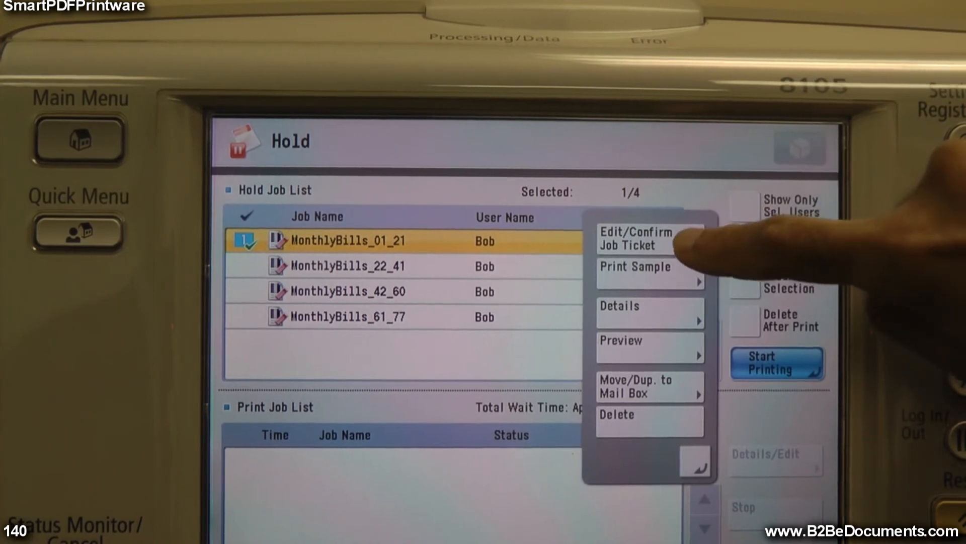
left_click(649, 238)
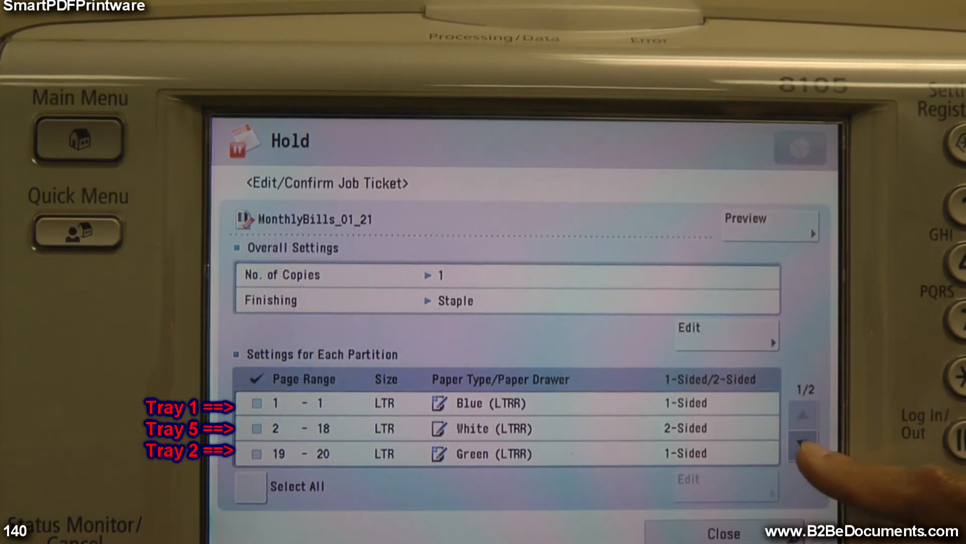
left_click(802, 442)
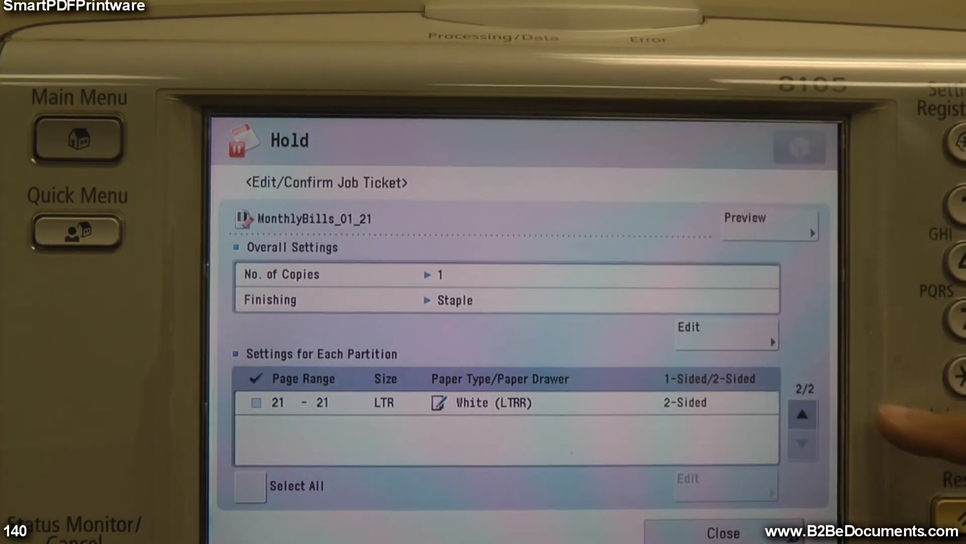
left_click(755, 335)
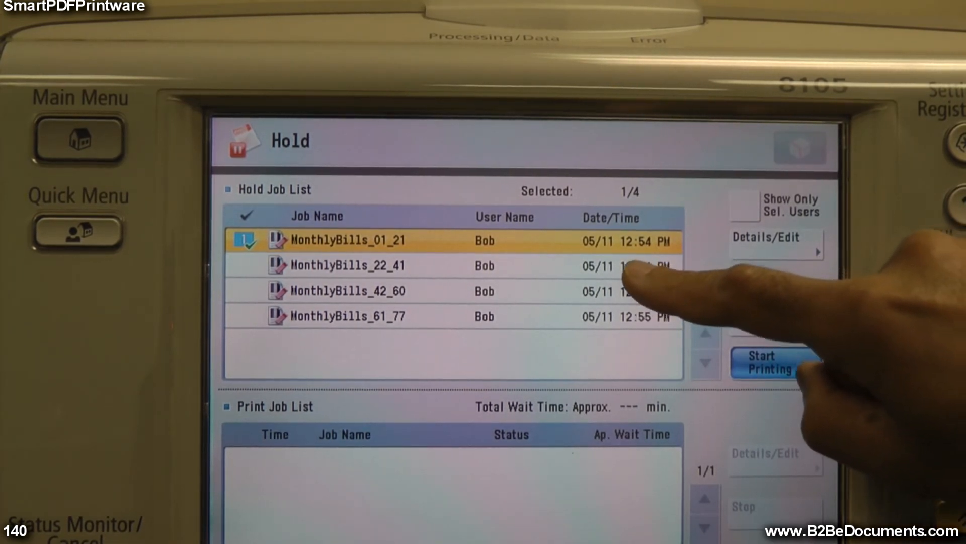
left_click(628, 267)
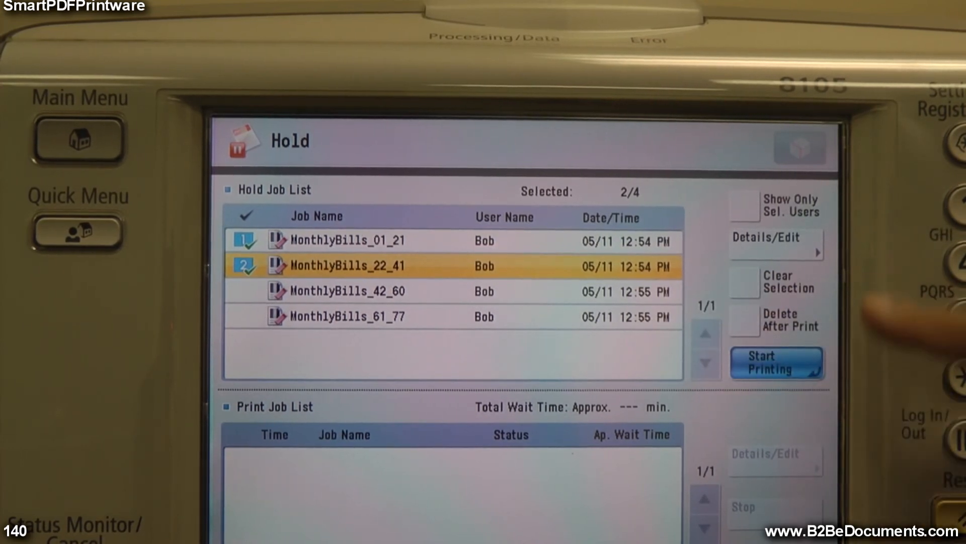
left_click(775, 244)
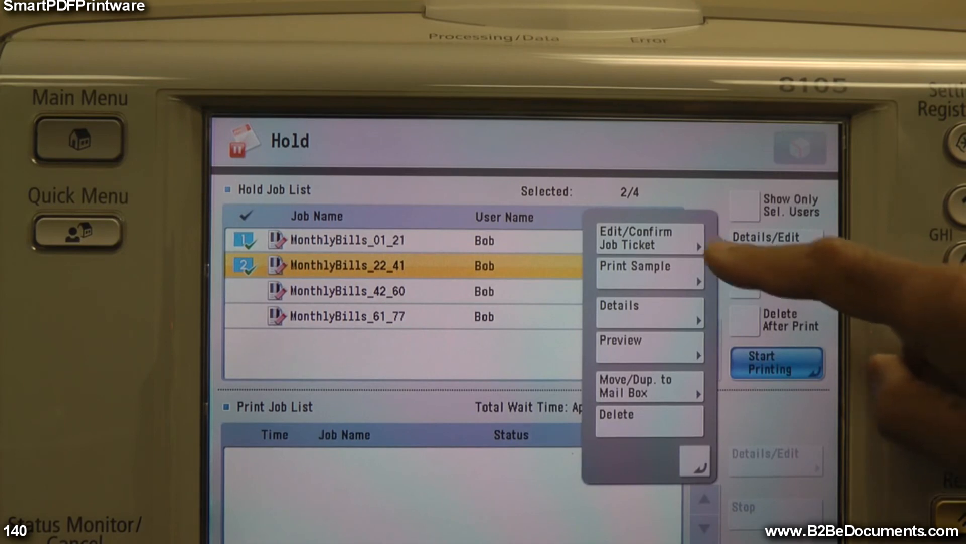
left_click(649, 239)
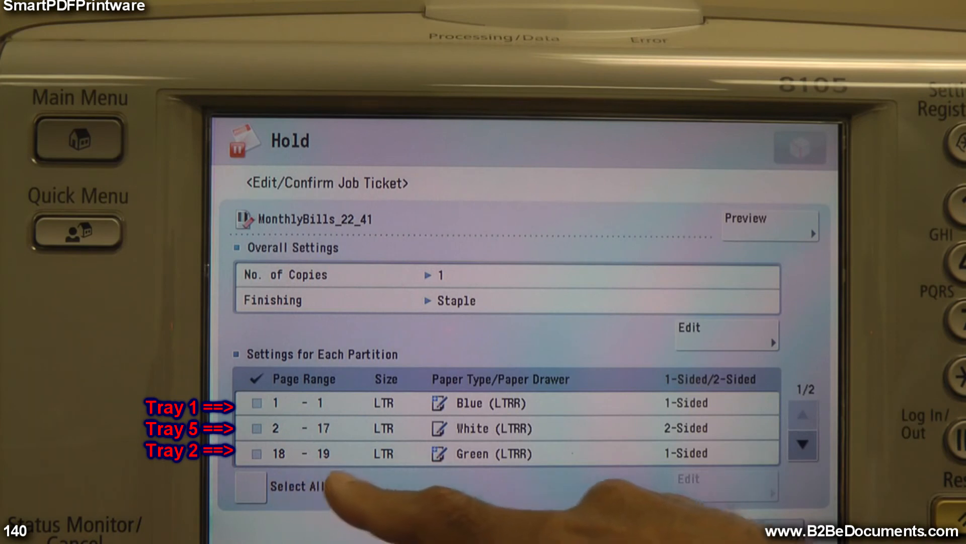
left_click(718, 532)
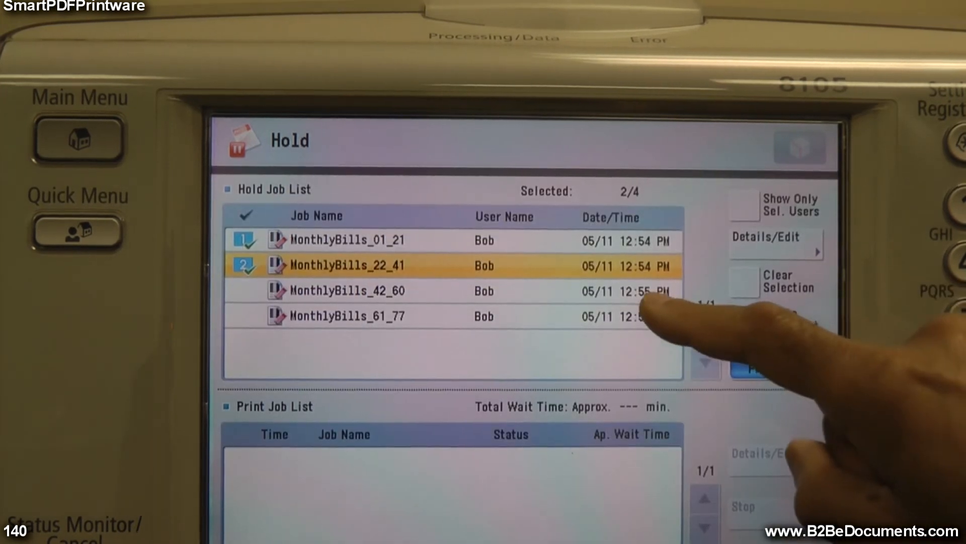
left_click(645, 292)
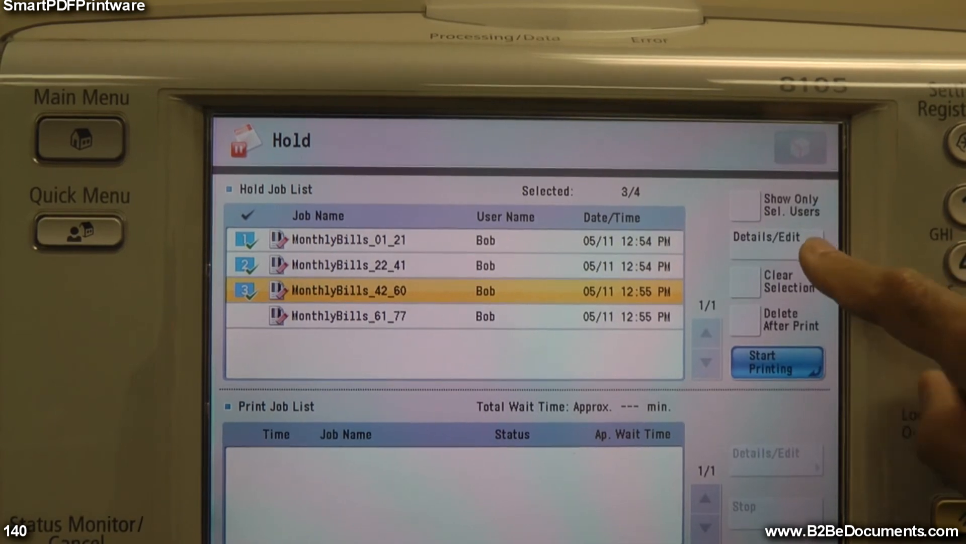
left_click(805, 245)
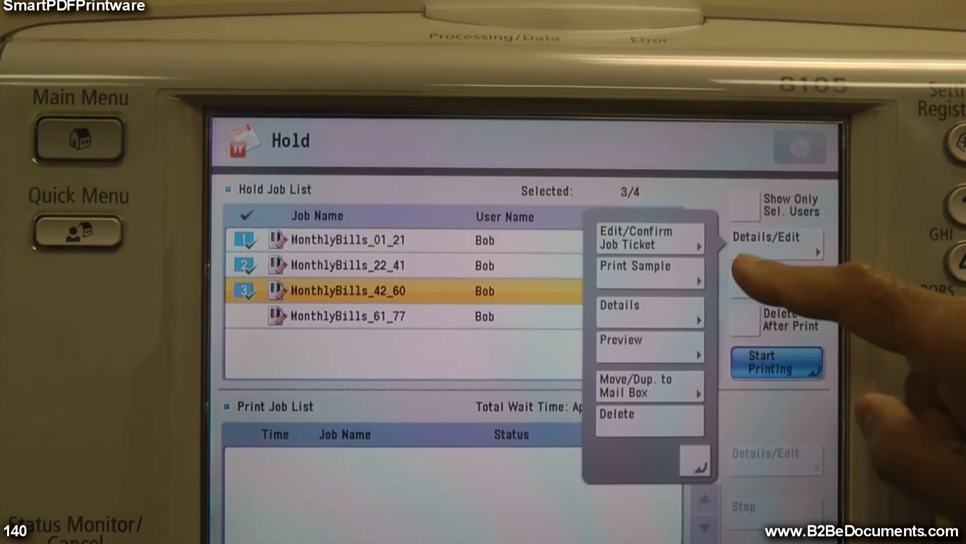
left_click(655, 238)
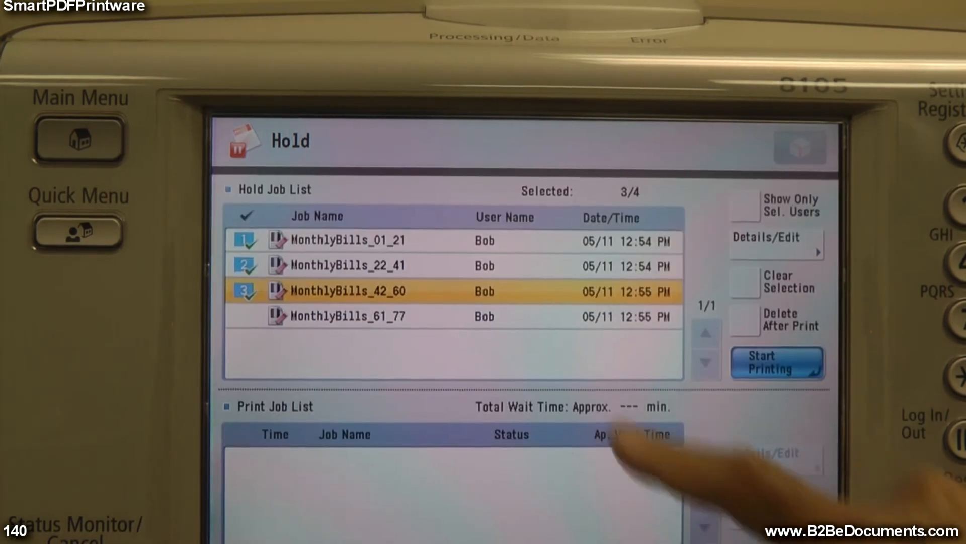
left_click(624, 316)
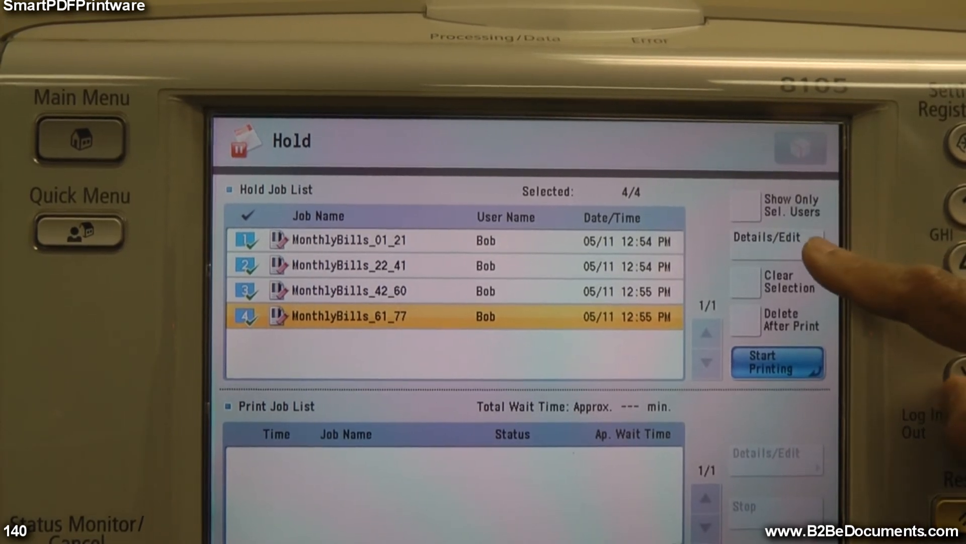
left_click(785, 241)
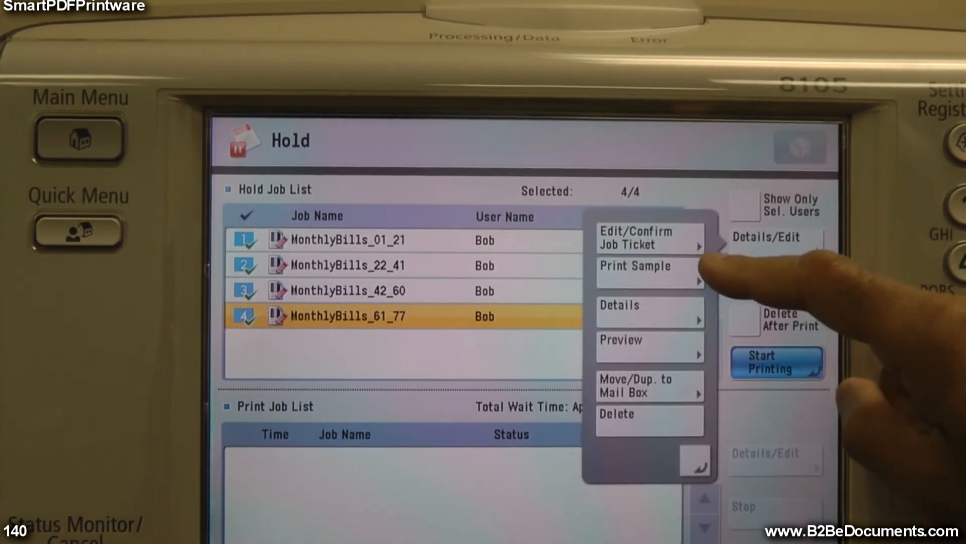
left_click(680, 242)
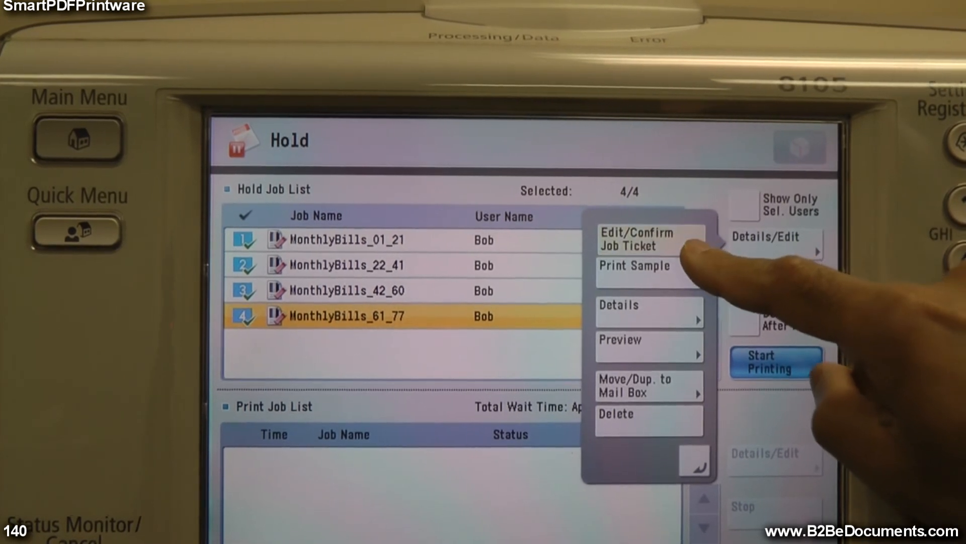